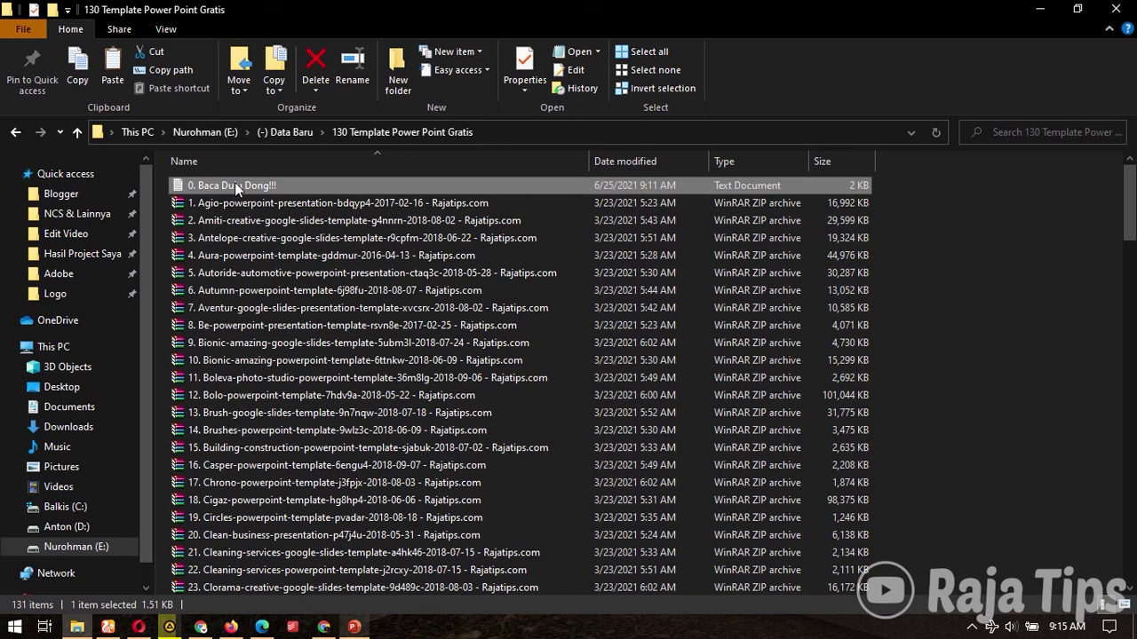
Open the text note "0. Baca Dulu Dong!!!", read through its instructions, and close it.
{"action": "double_click", "coordinate": [237, 187]}
{"action": "scroll", "coordinate": [590, 257], "scroll_direction": "down", "scroll_amount": 2}
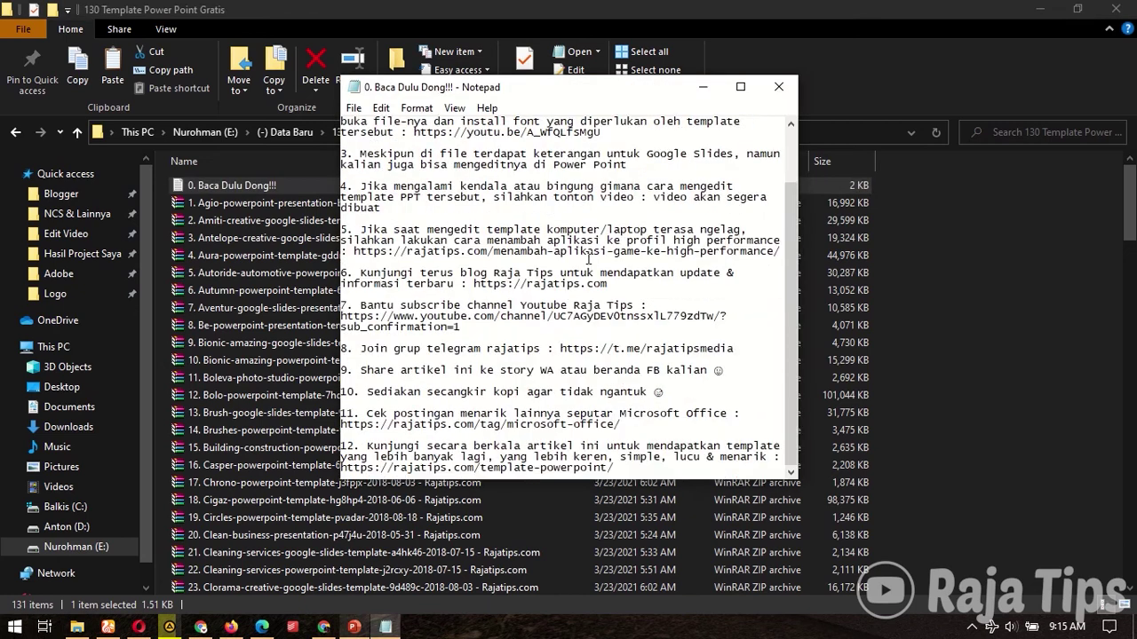
{"action": "scroll", "coordinate": [593, 291], "scroll_direction": "up", "scroll_amount": 2}
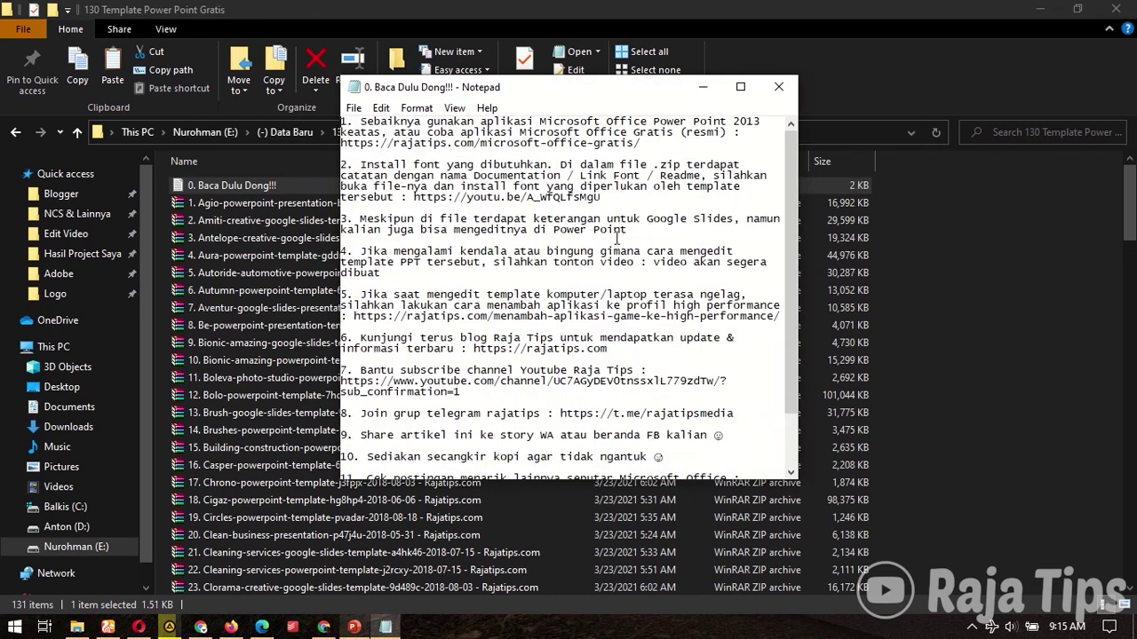
{"action": "left_click", "coordinate": [779, 87]}
Extract the archive "6. Autumn-powerpoint-template-6j98fu-2018-08-07 - Rajatips.com" into a folder of the same name.
{"action": "left_click", "coordinate": [388, 203]}
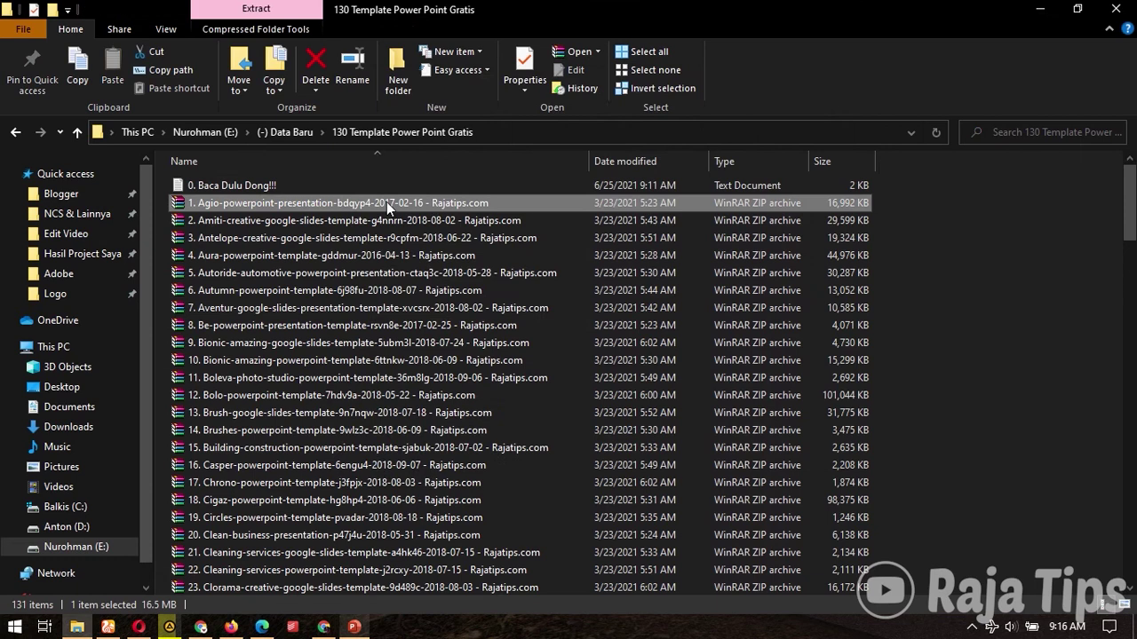
{"action": "left_click", "coordinate": [342, 297]}
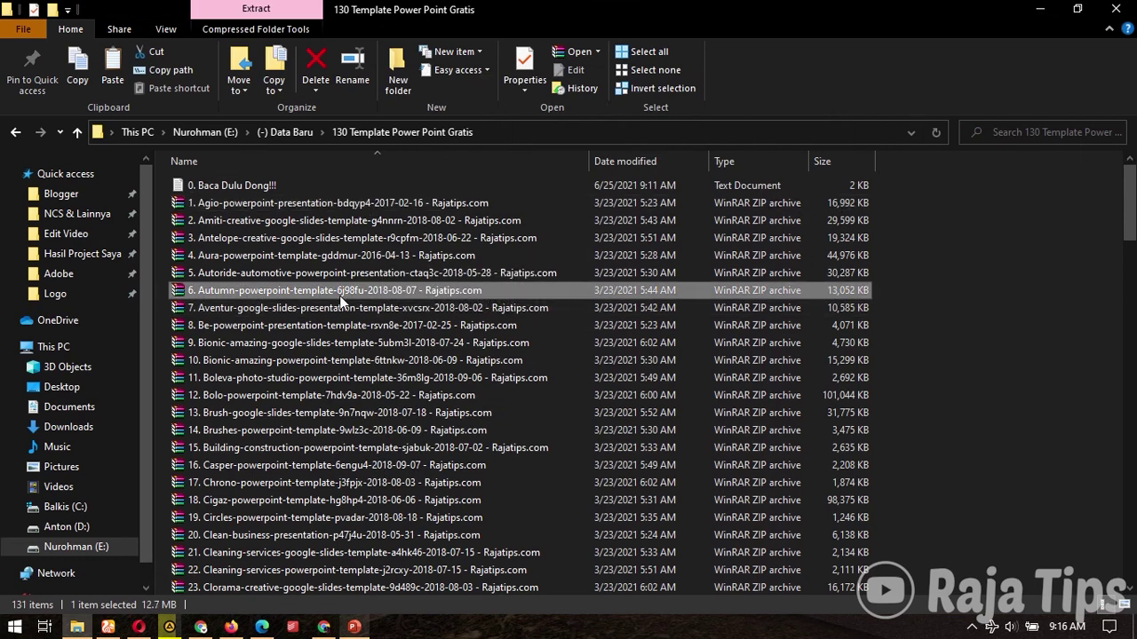
{"action": "double_click", "coordinate": [292, 288]}
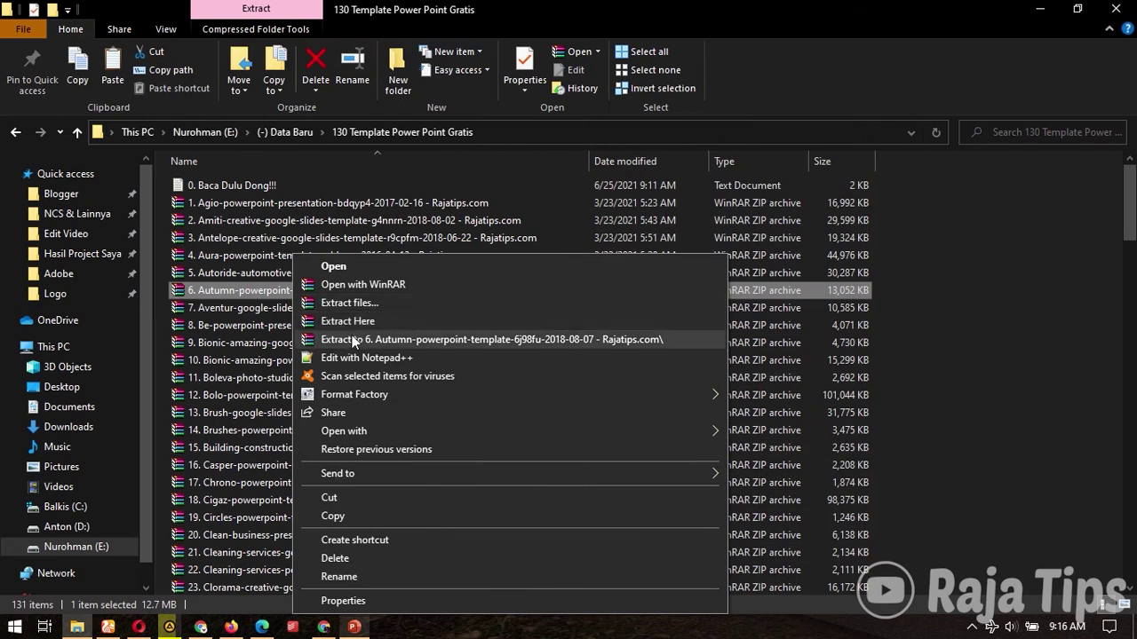
{"action": "left_click", "coordinate": [353, 342]}
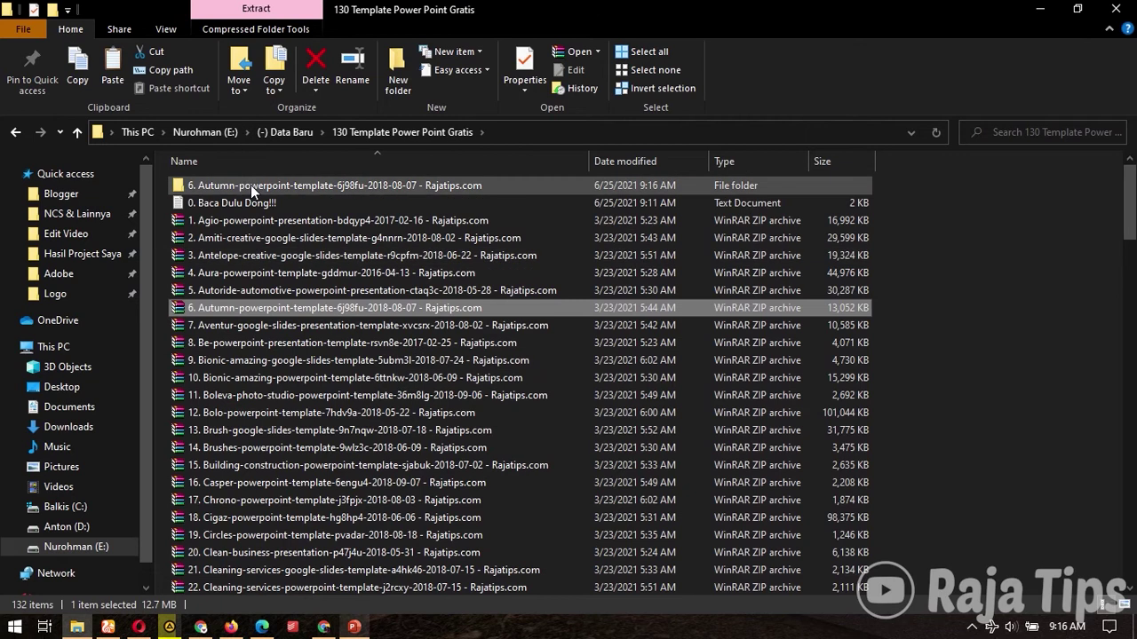
Open Autumn - Presentation Template from the 01. Default Color subfolder of the extracted Autumn folder and enable editing.
{"action": "left_click", "coordinate": [250, 184]}
{"action": "double_click", "coordinate": [250, 184]}
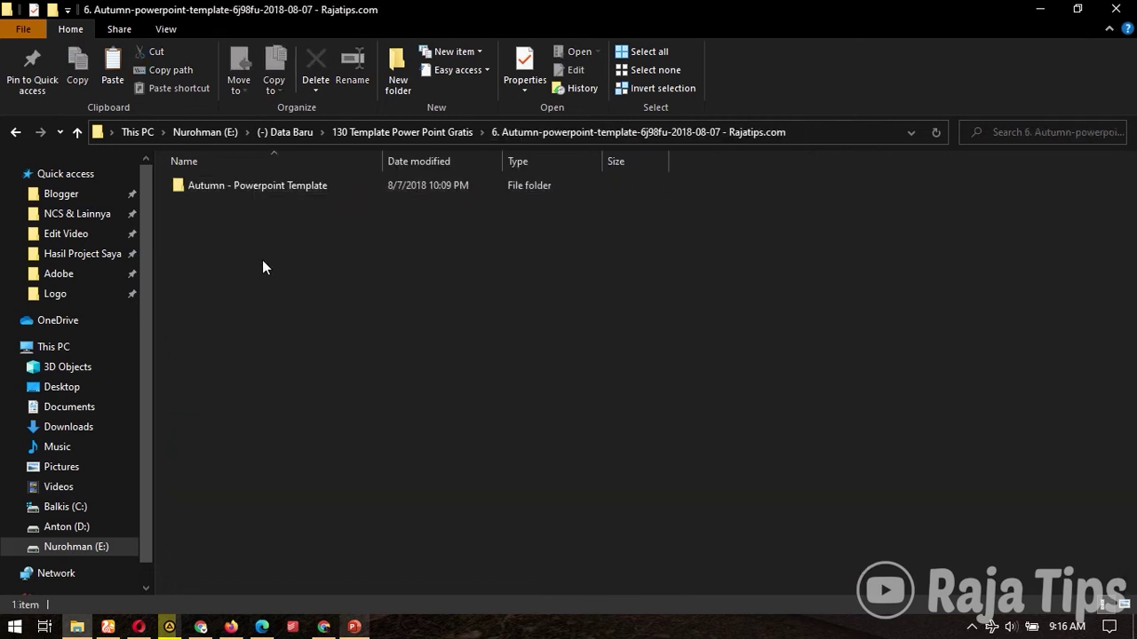
{"action": "double_click", "coordinate": [209, 184]}
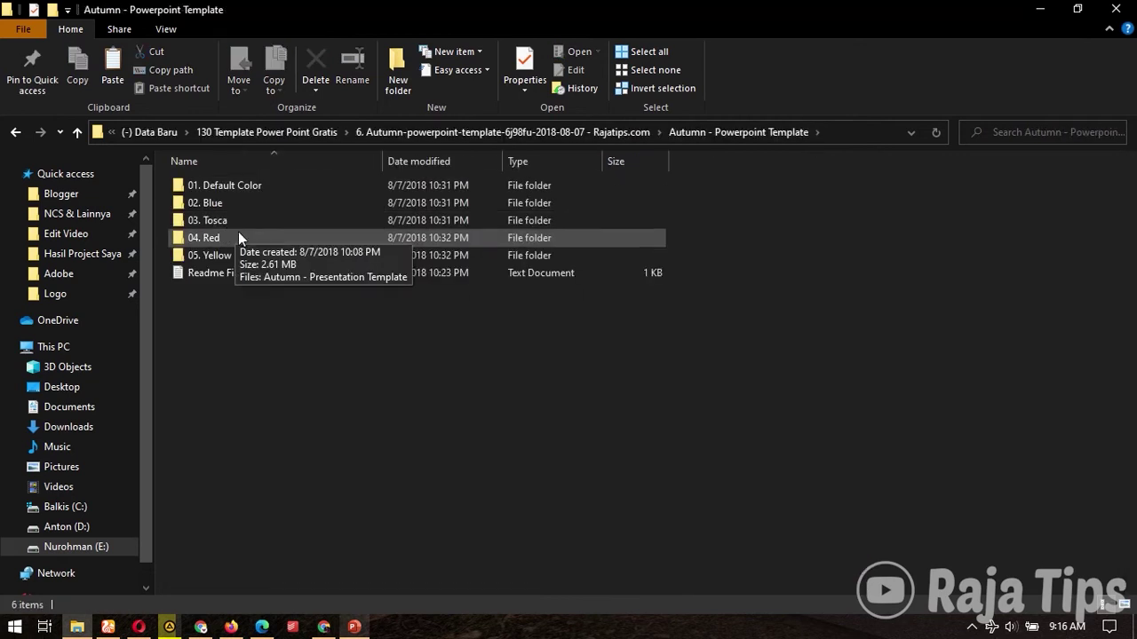
{"action": "double_click", "coordinate": [215, 185]}
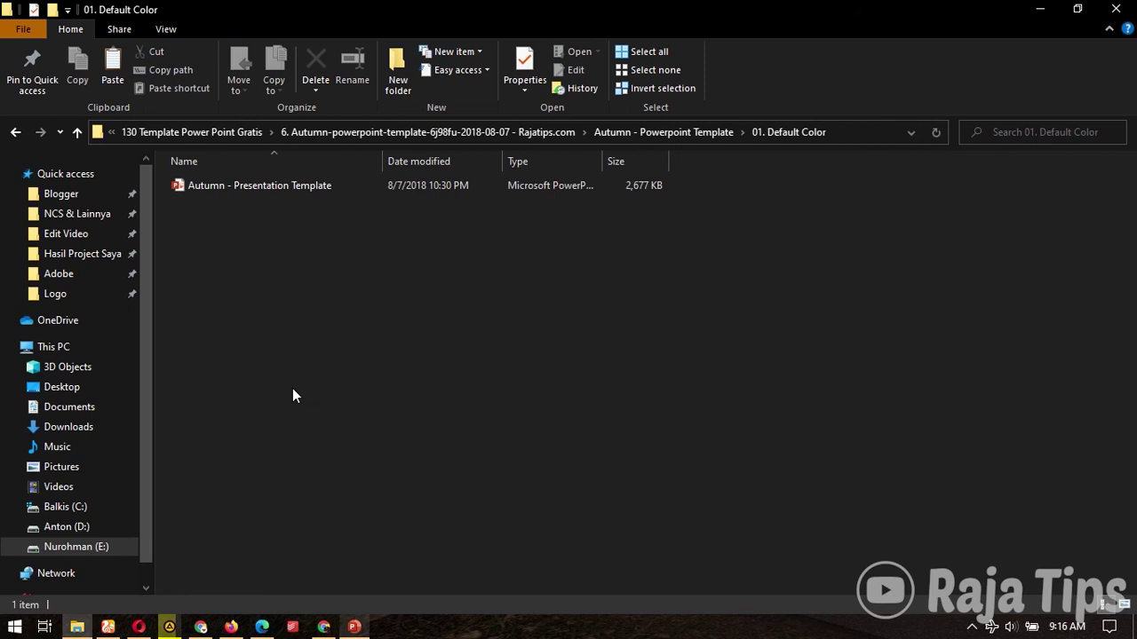
{"action": "key", "text": "alt+Left"}
{"action": "double_click", "coordinate": [218, 185]}
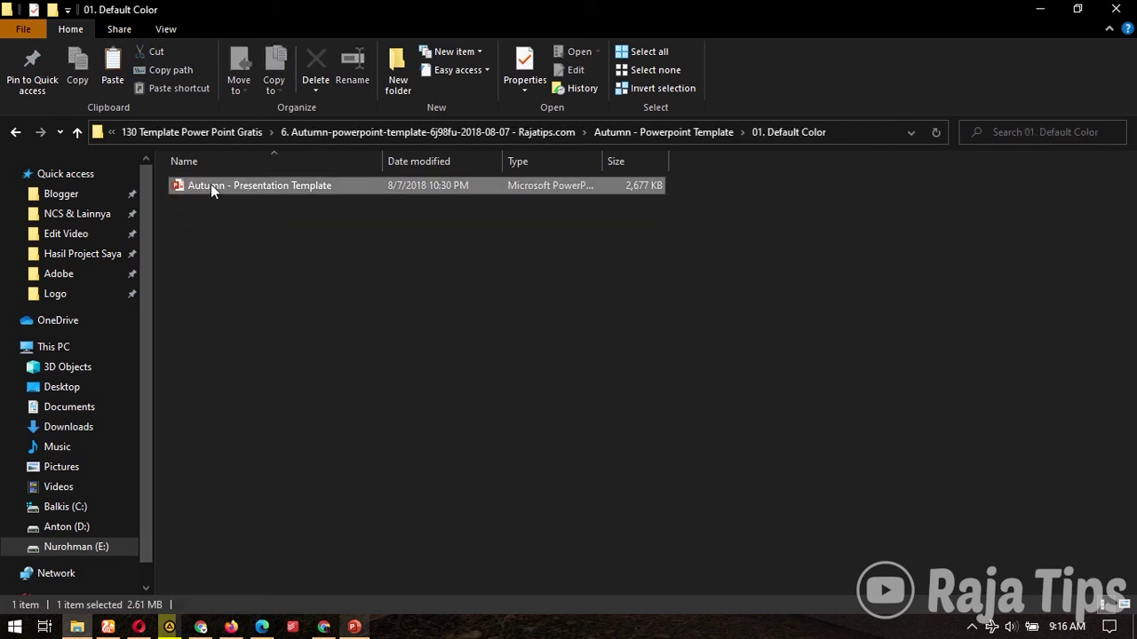
{"action": "double_click", "coordinate": [211, 185]}
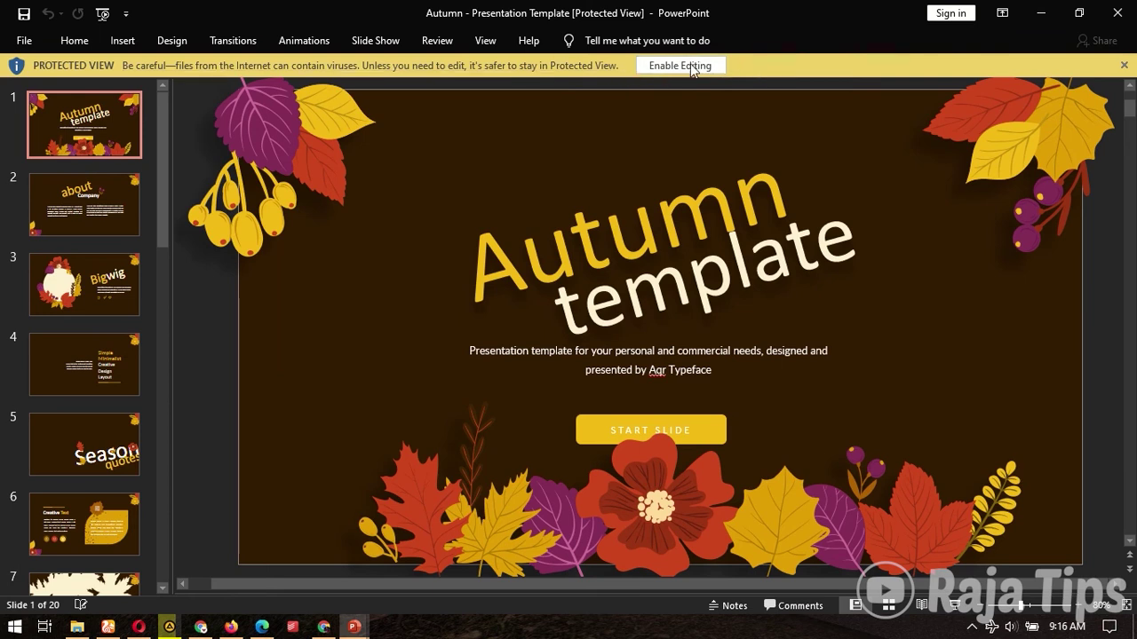
{"action": "left_click", "coordinate": [605, 289]}
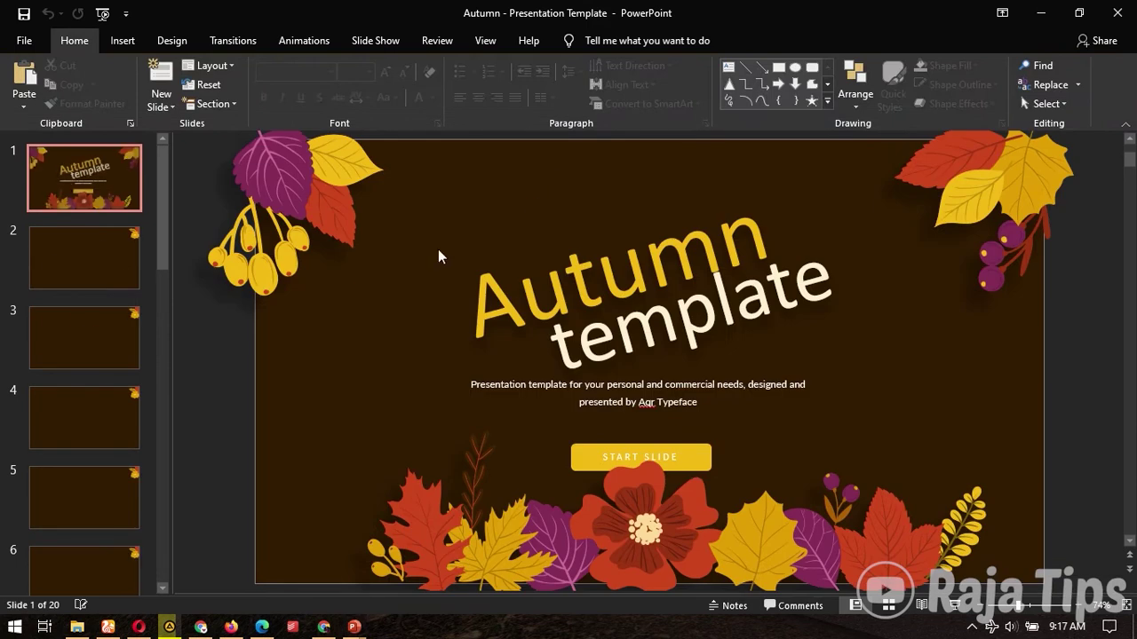
Select the "Autumn" title text on slide 1 and preview alternative fonts for it without applying one.
{"action": "left_click", "coordinate": [510, 305]}
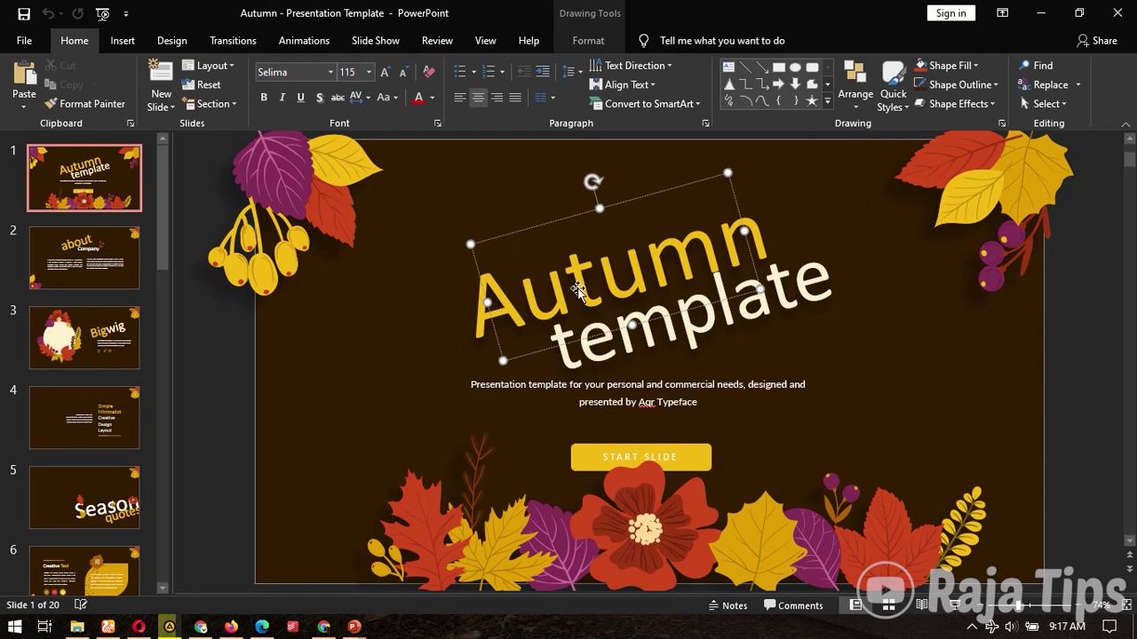
{"action": "left_click", "coordinate": [658, 247]}
{"action": "double_click", "coordinate": [578, 280]}
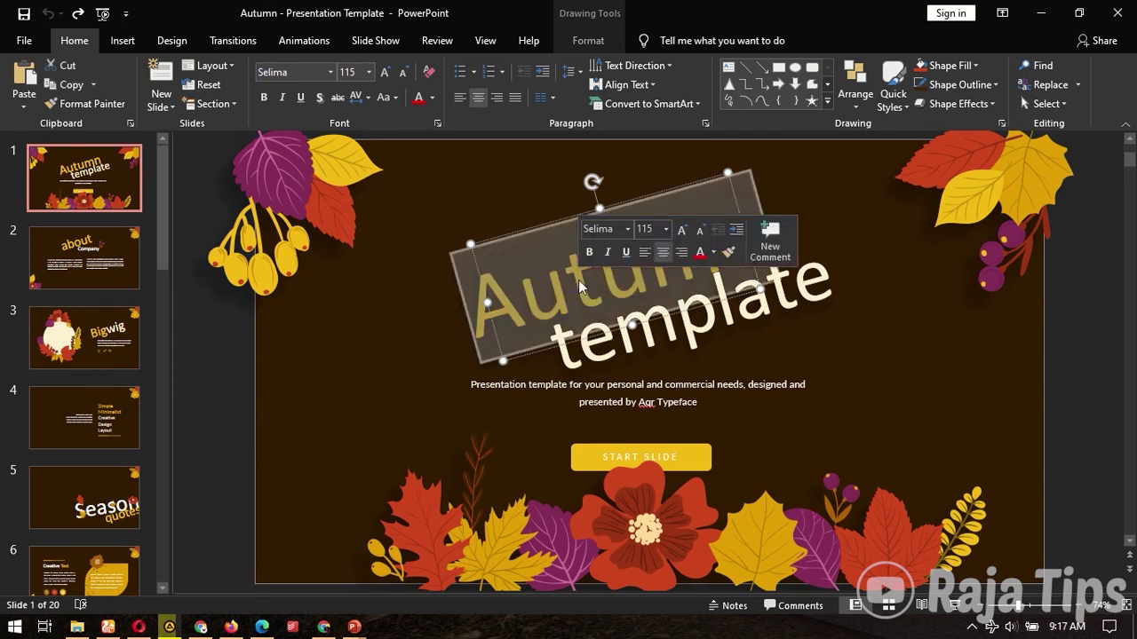
{"action": "left_click", "coordinate": [331, 72]}
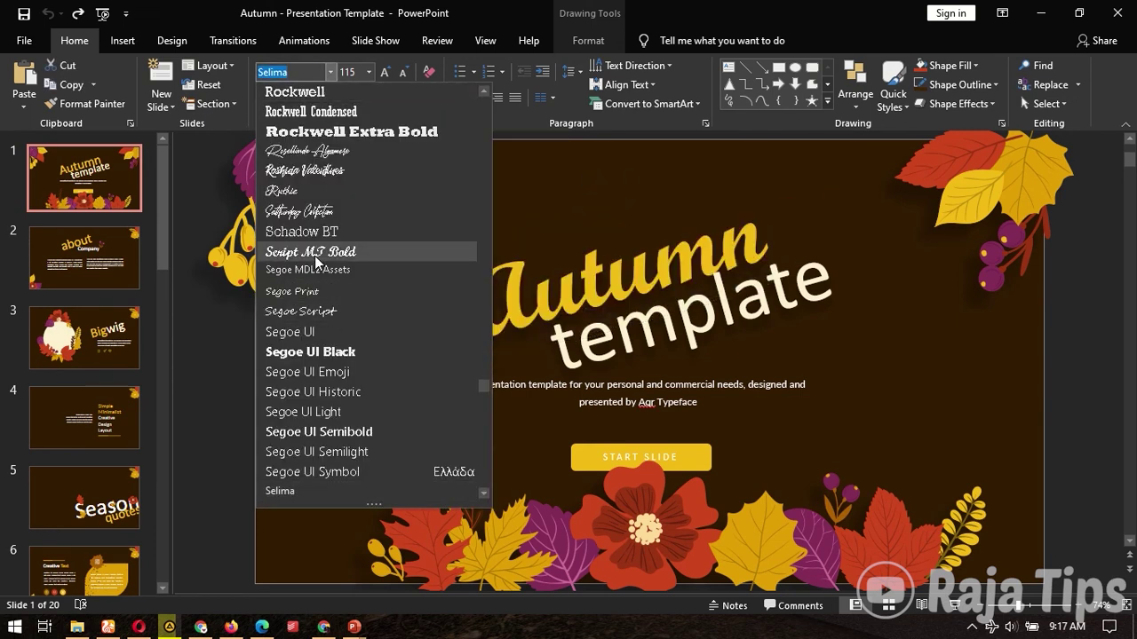
{"action": "scroll", "coordinate": [315, 259], "scroll_direction": "down", "scroll_amount": 1}
{"action": "scroll", "coordinate": [360, 404], "scroll_direction": "up", "scroll_amount": 5}
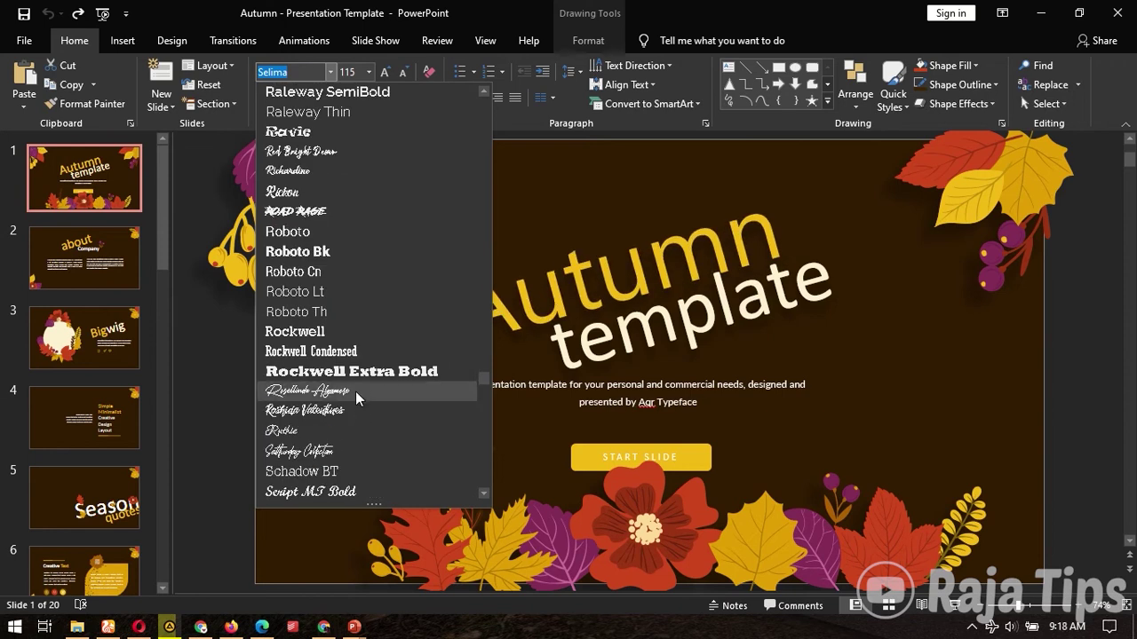
{"action": "scroll", "coordinate": [355, 391], "scroll_direction": "up", "scroll_amount": 12}
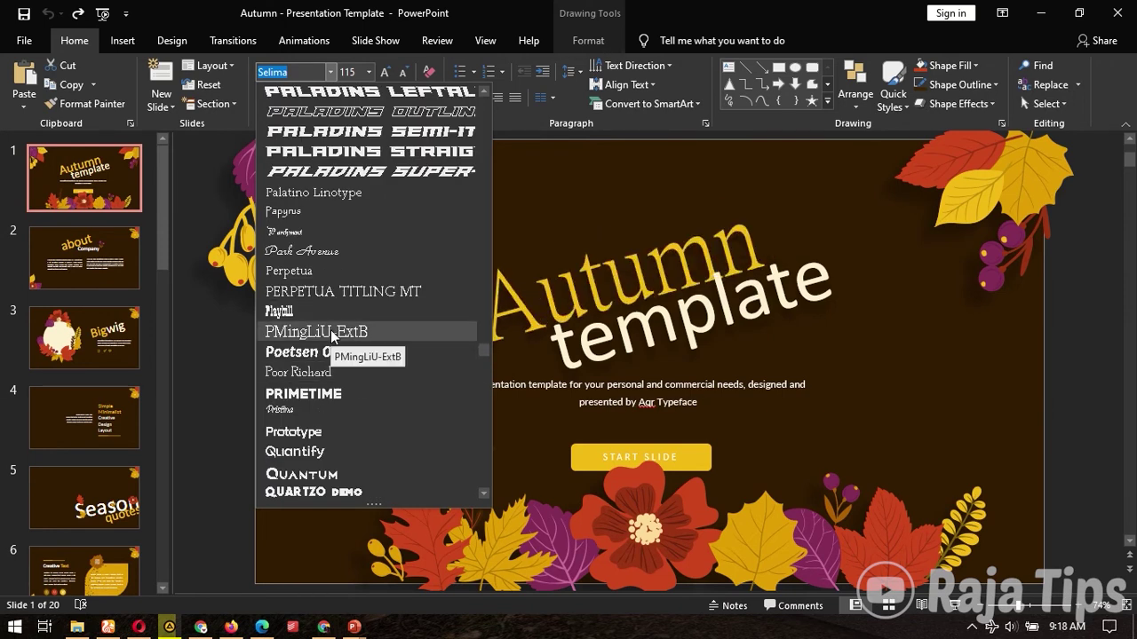
{"action": "left_click", "coordinate": [92, 152]}
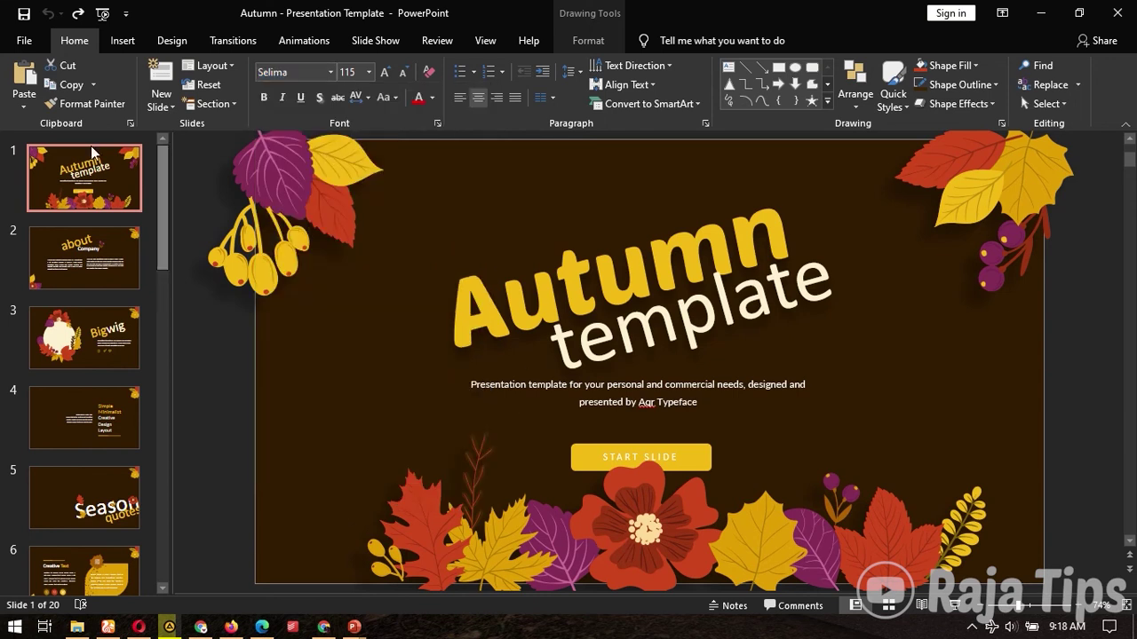
Replace the yellow title word "Autumn" on slide 1 with "Presentasi".
{"action": "left_click", "coordinate": [487, 318]}
{"action": "double_click", "coordinate": [656, 270]}
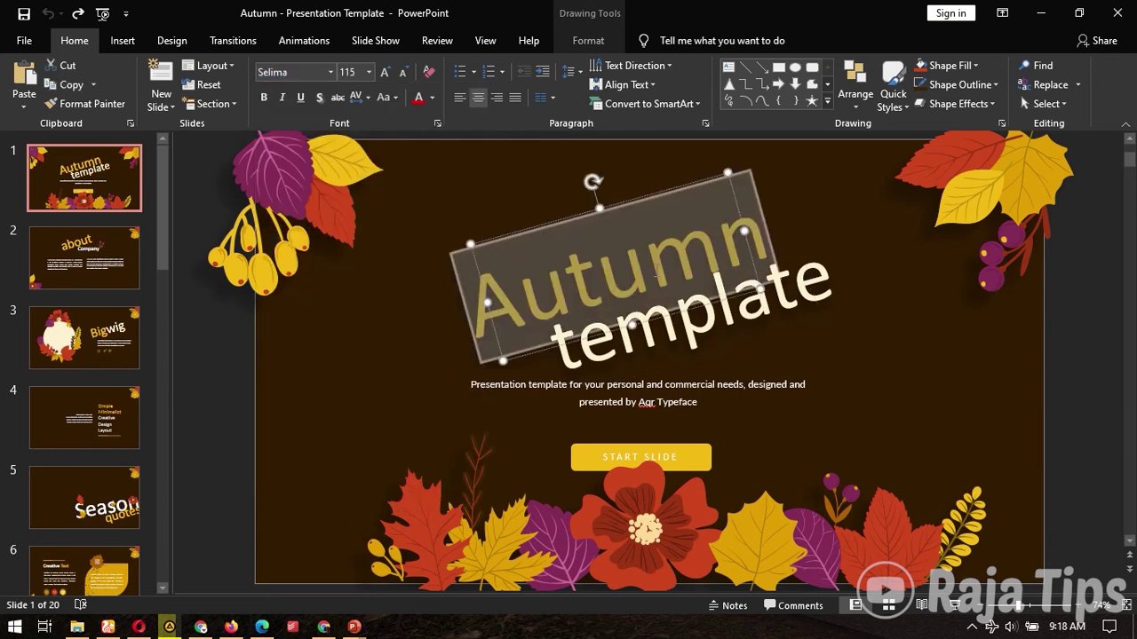
{"action": "left_click", "coordinate": [657, 272]}
{"action": "double_click", "coordinate": [656, 272]}
{"action": "type", "text": "Pre"}
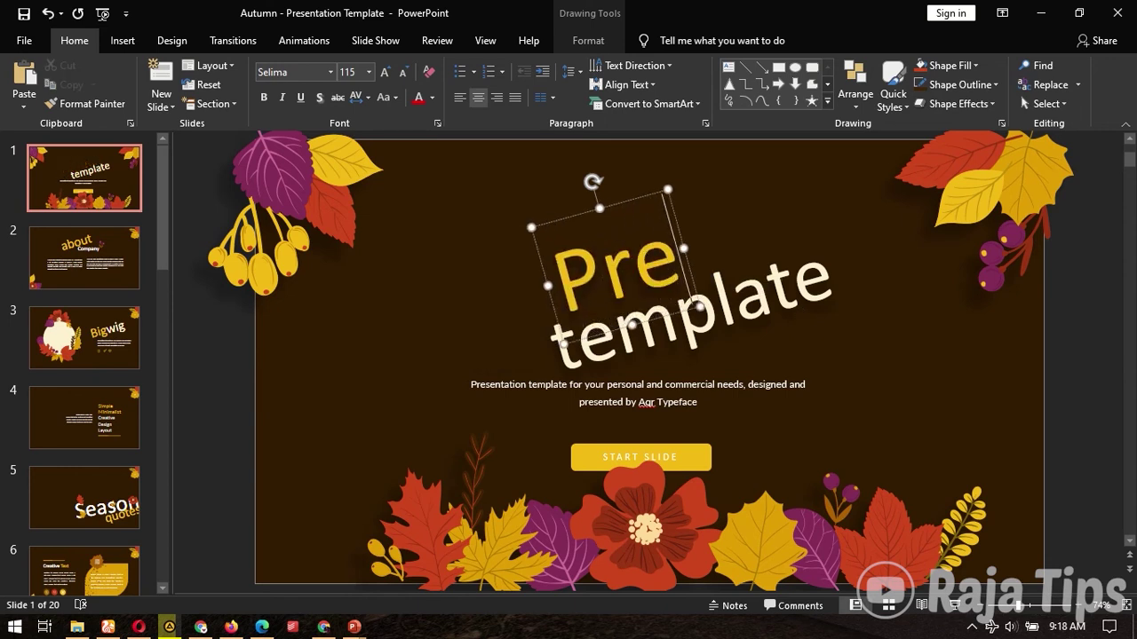
{"action": "type", "text": "sentasi"}
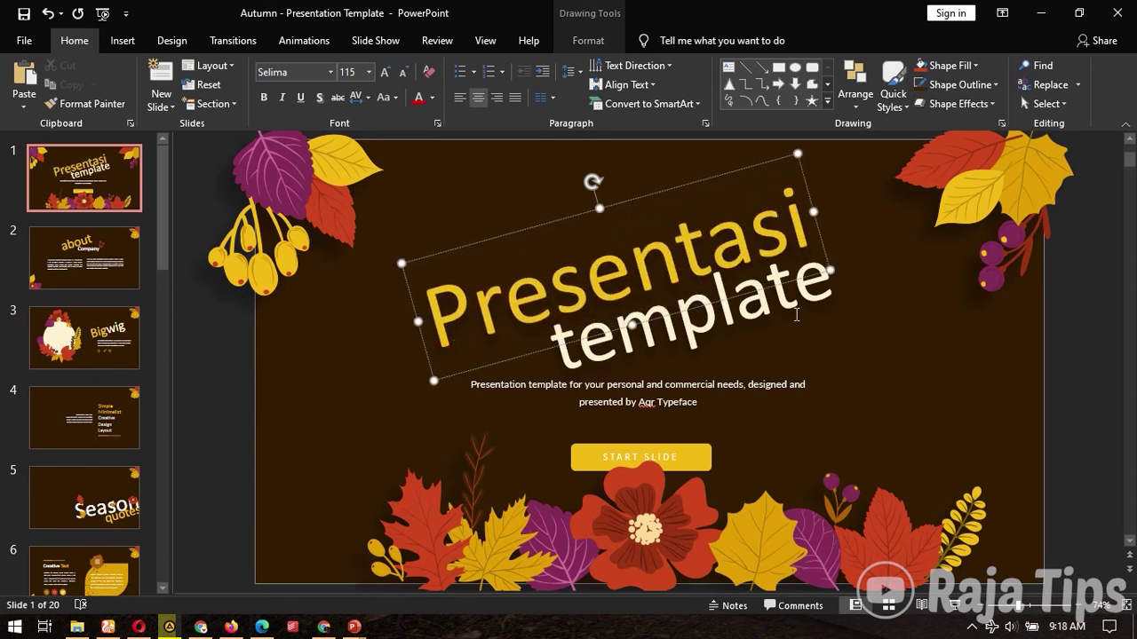
Replace the white title word "template" on slide 1 with "Hari Selasa".
{"action": "left_click", "coordinate": [796, 315]}
{"action": "double_click", "coordinate": [797, 314]}
{"action": "type", "text": "Har"}
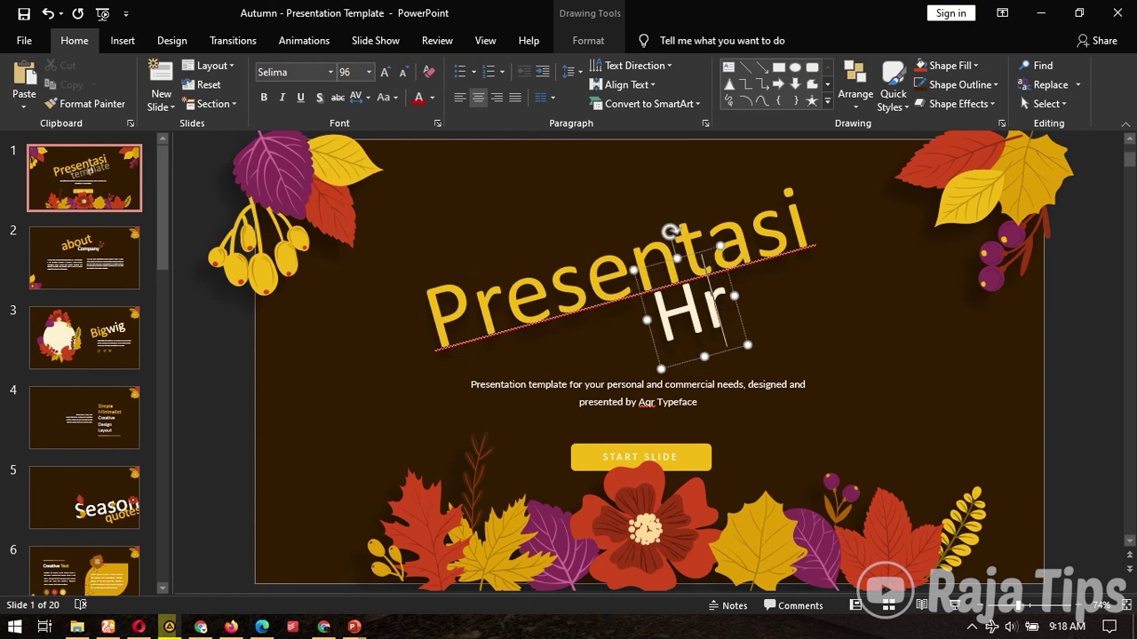
{"action": "type", "text": "i"}
{"action": "key", "text": "BackSpace"}
{"action": "key", "text": "BackSpace"}
{"action": "type", "text": "ari"}
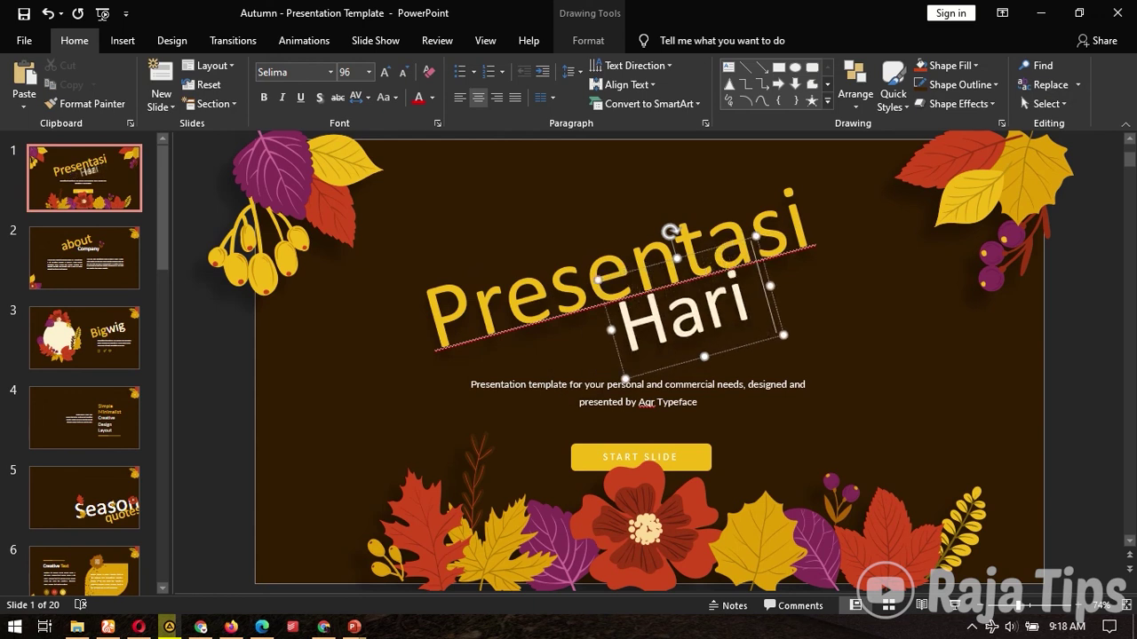
{"action": "type", "text": " Selasa"}
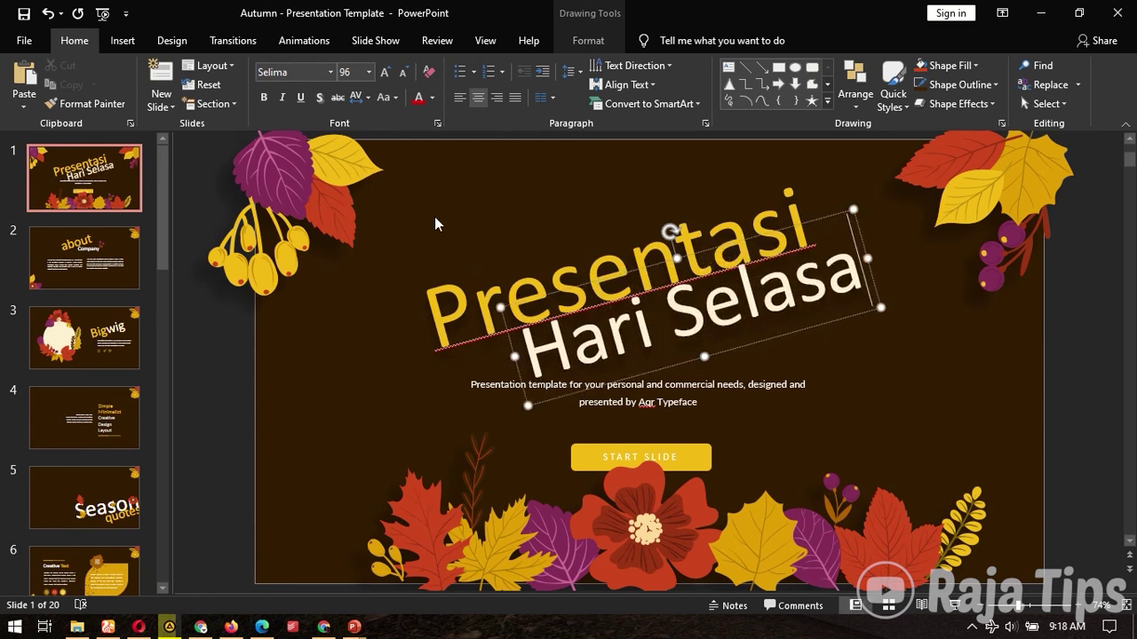
{"action": "left_click", "coordinate": [491, 389]}
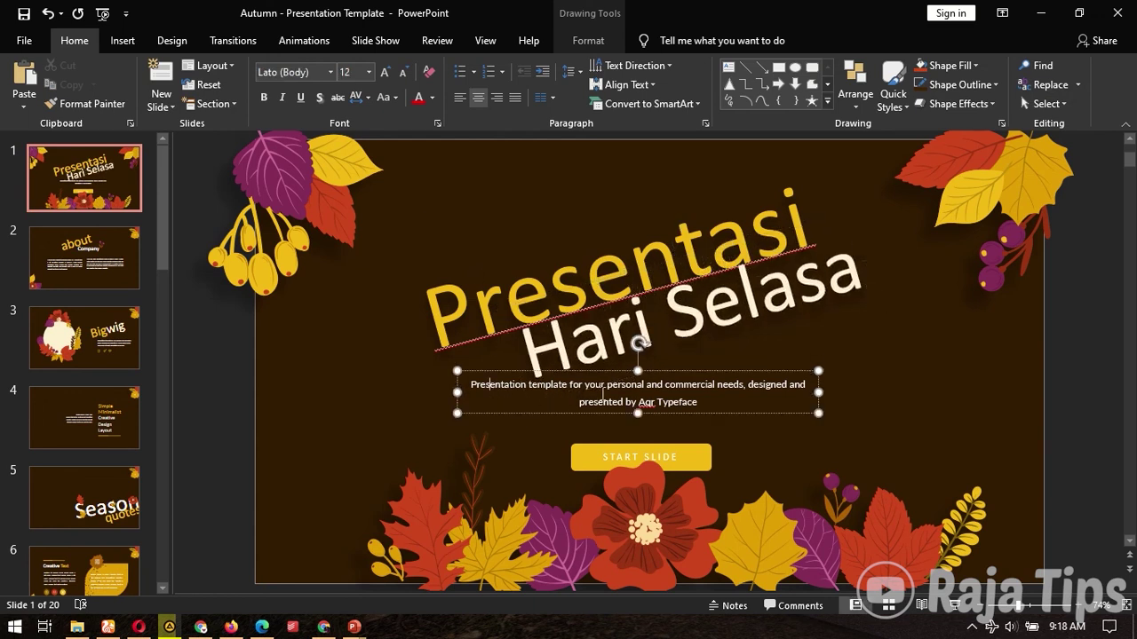
{"action": "double_click", "coordinate": [549, 384]}
{"action": "left_click", "coordinate": [683, 383]}
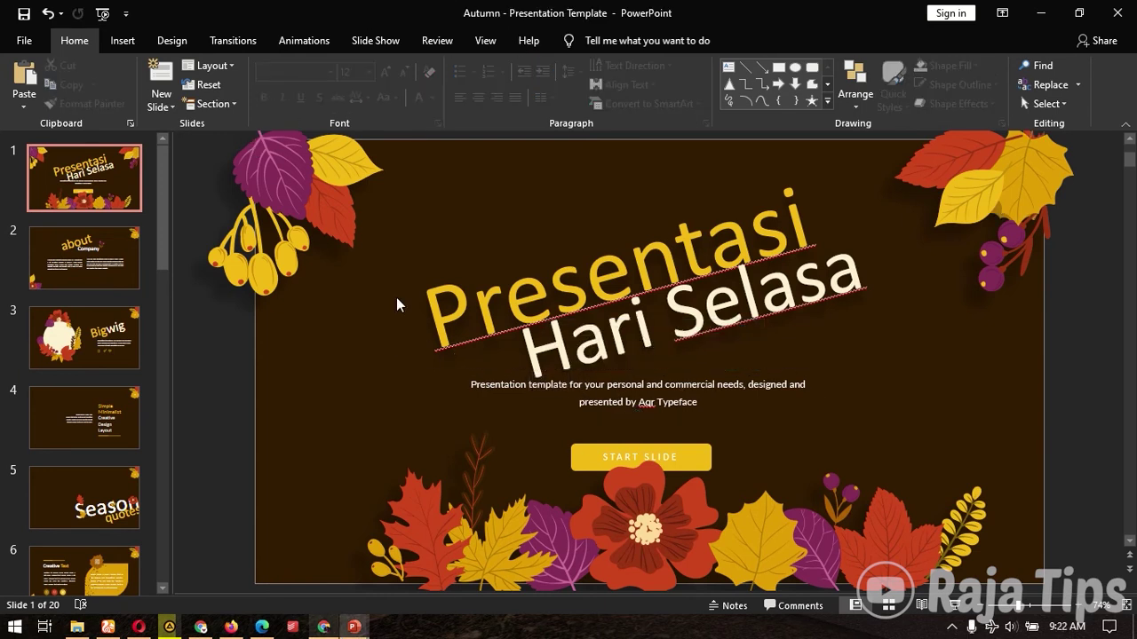
Insert a text box beside the title on slide 1, left of the subtitle, reading "Kelas X TKJ 3".
{"action": "left_click", "coordinate": [123, 40]}
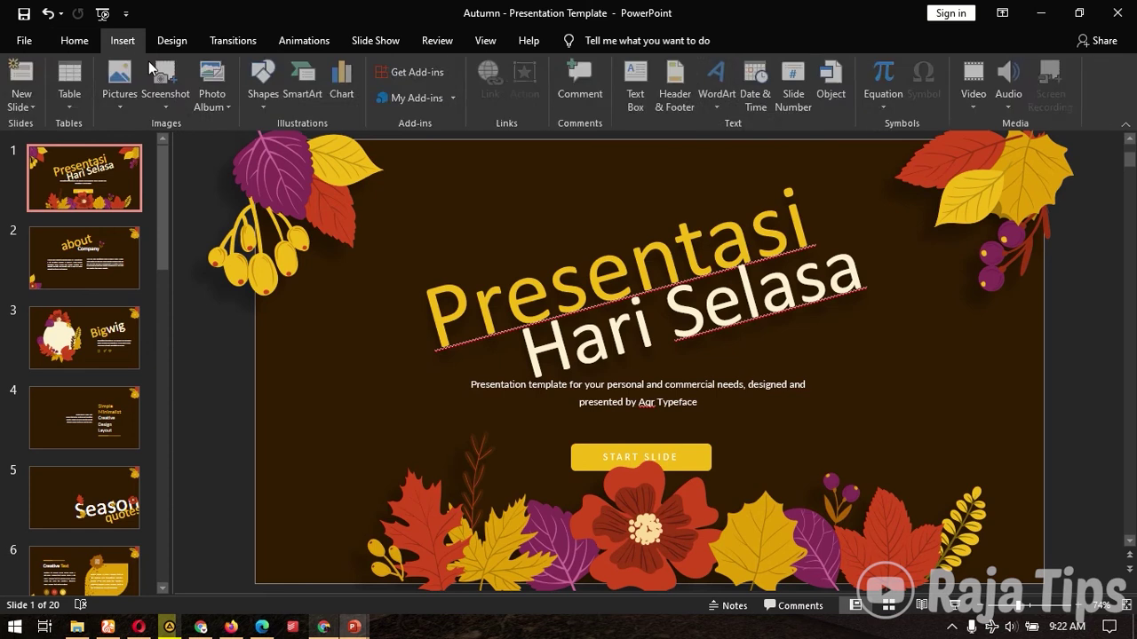
{"action": "left_click", "coordinate": [636, 105]}
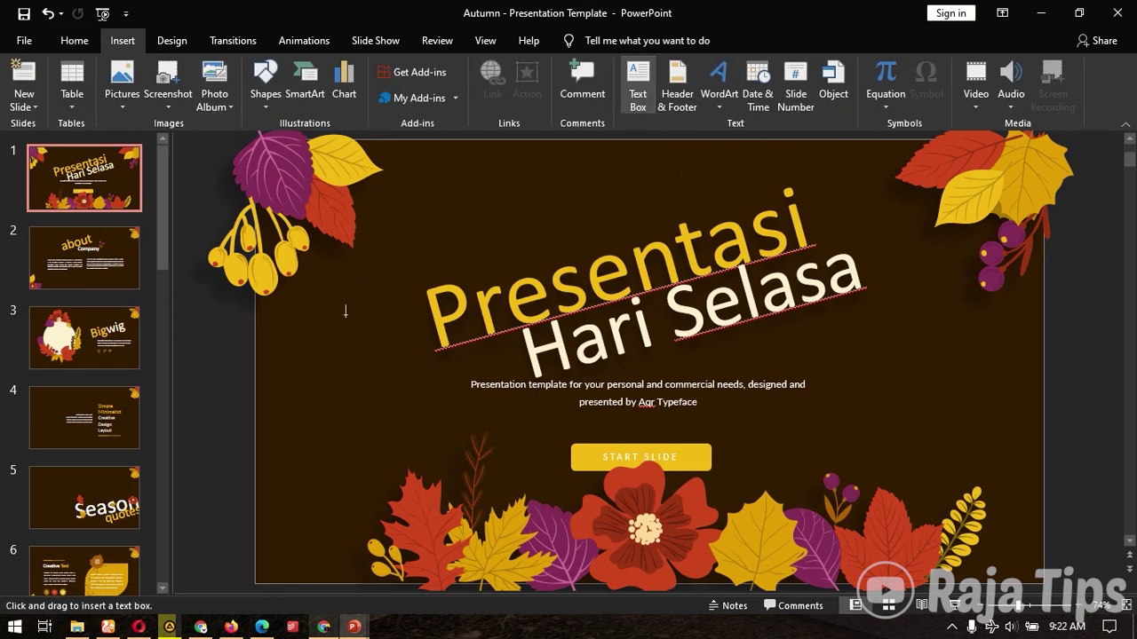
{"action": "left_click", "coordinate": [341, 343]}
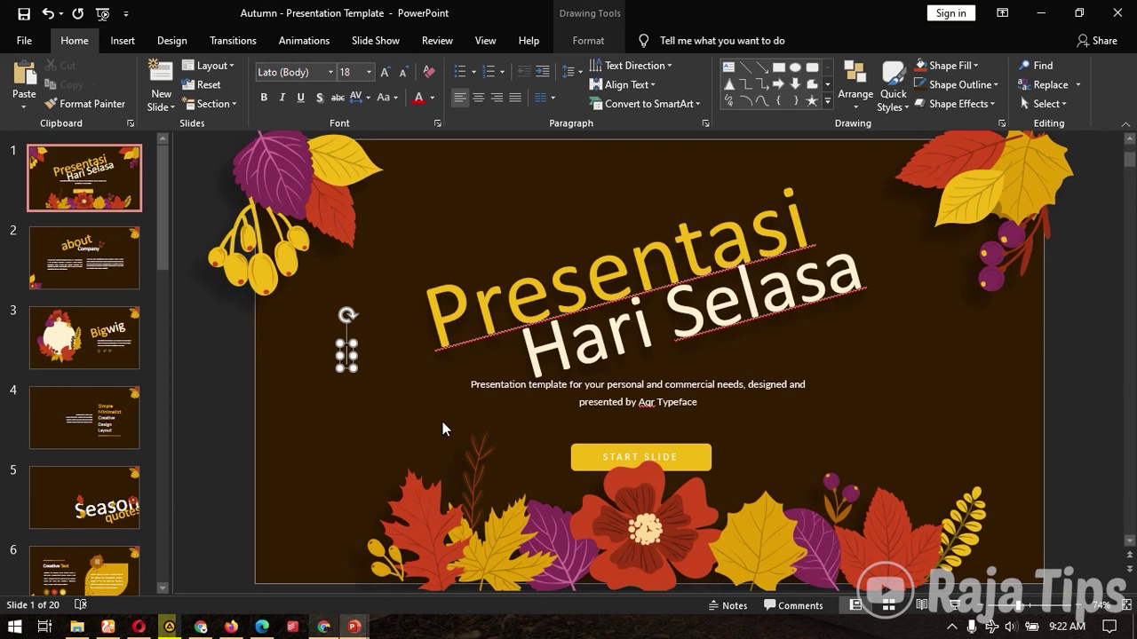
{"action": "type", "text": "Kelas"}
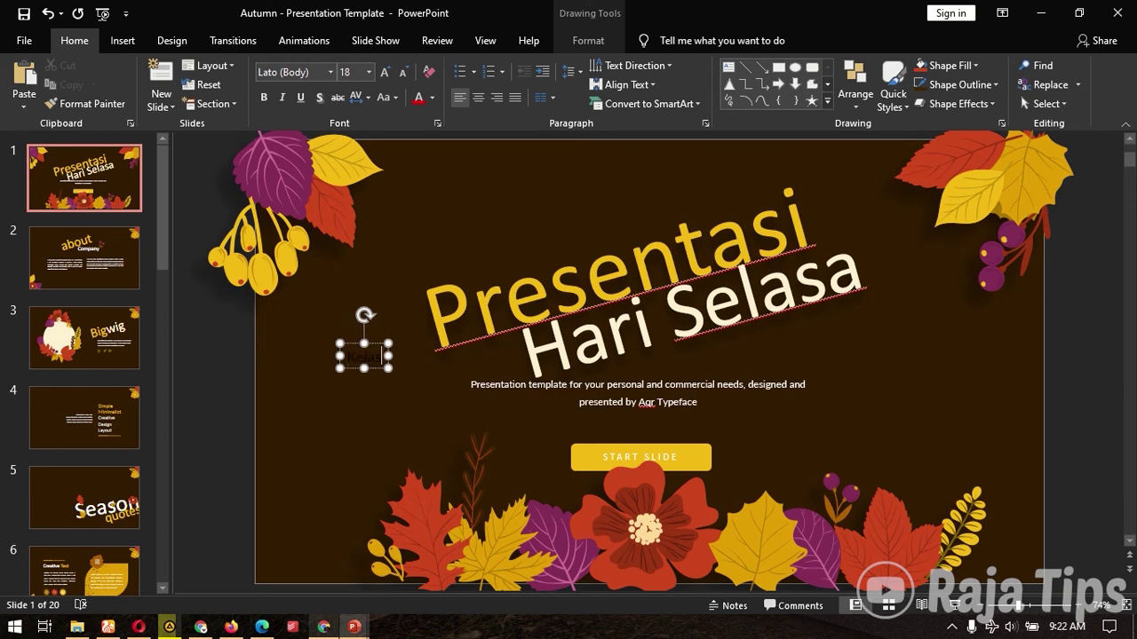
{"action": "type", "text": " X"}
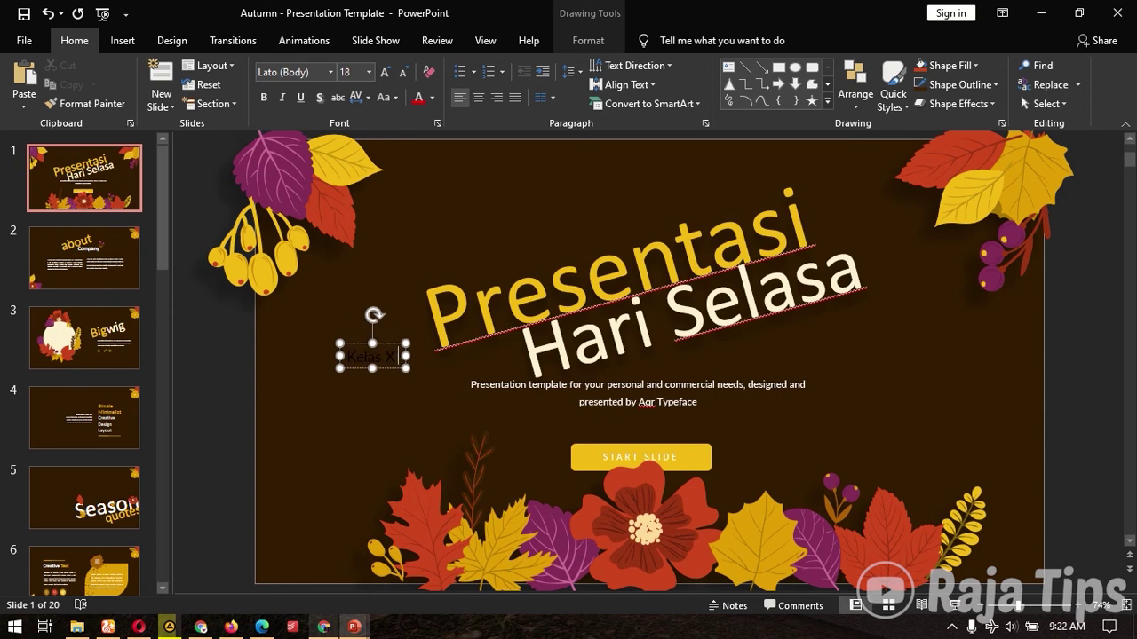
{"action": "type", "text": " TKJ"}
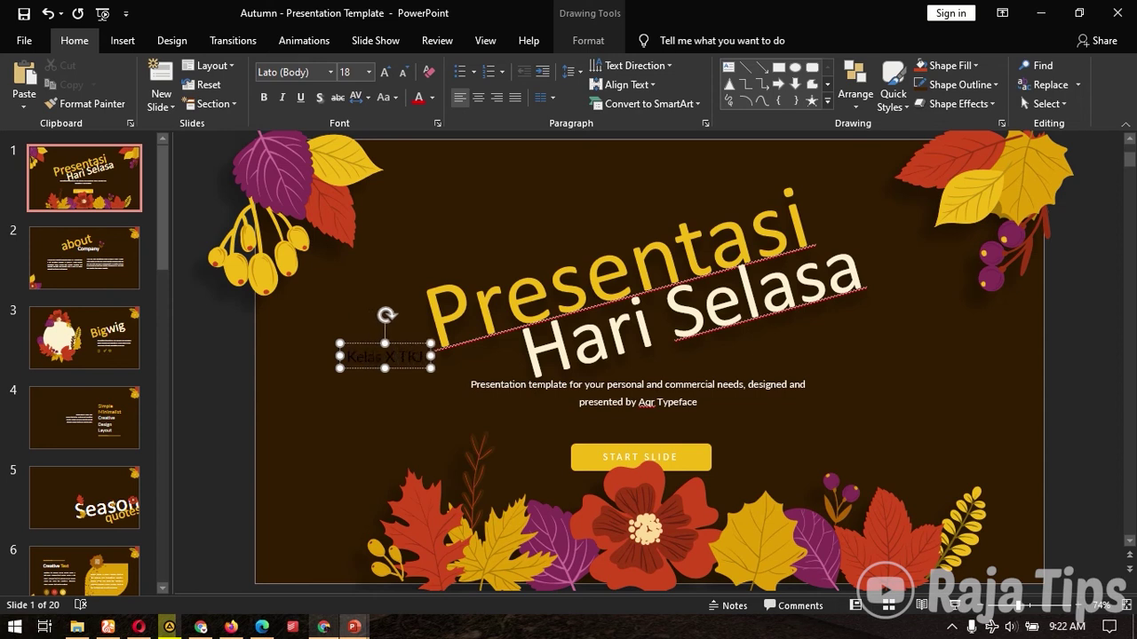
{"action": "type", "text": " 2"}
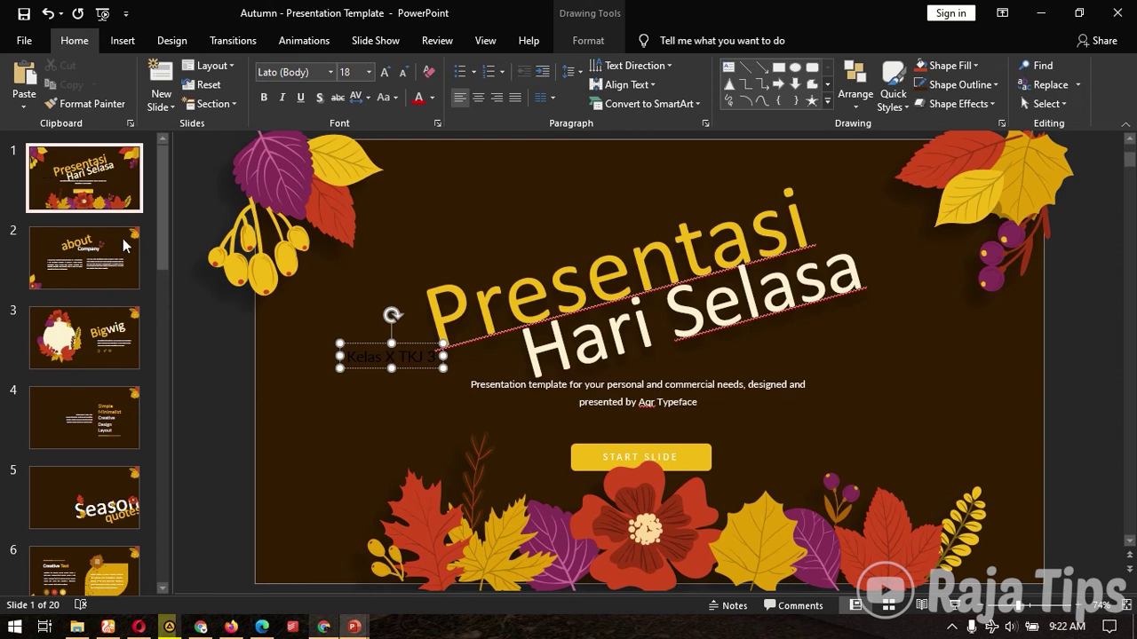
Increase the font size of the "Kelas X TKJ 3" text to 24.
{"action": "triple_click", "coordinate": [368, 358]}
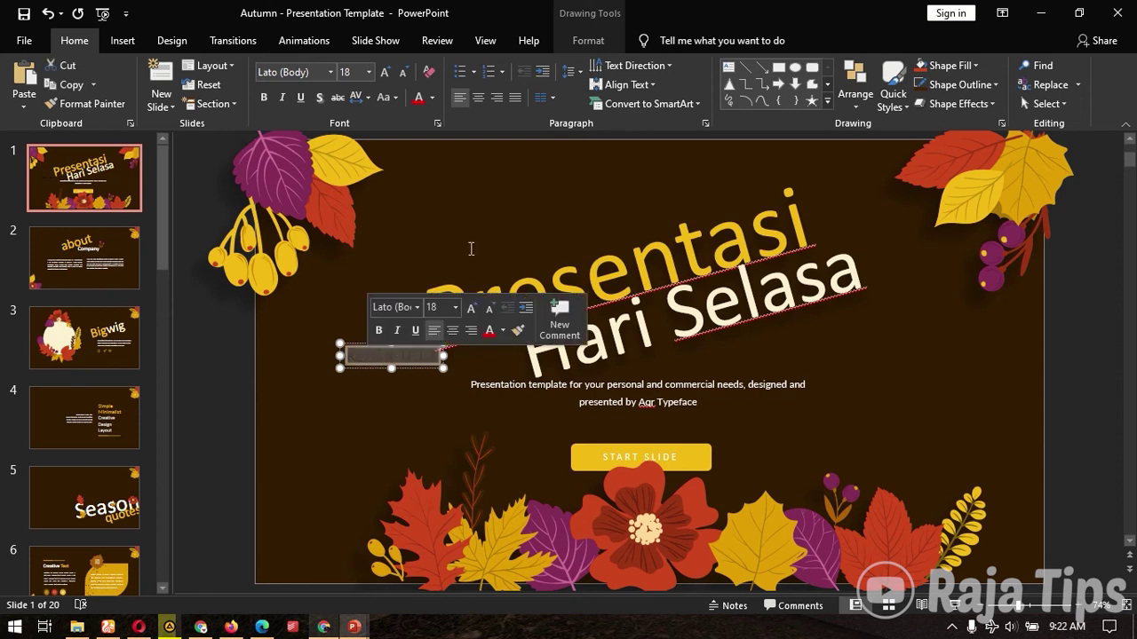
{"action": "left_click", "coordinate": [384, 72]}
{"action": "left_click", "coordinate": [383, 72]}
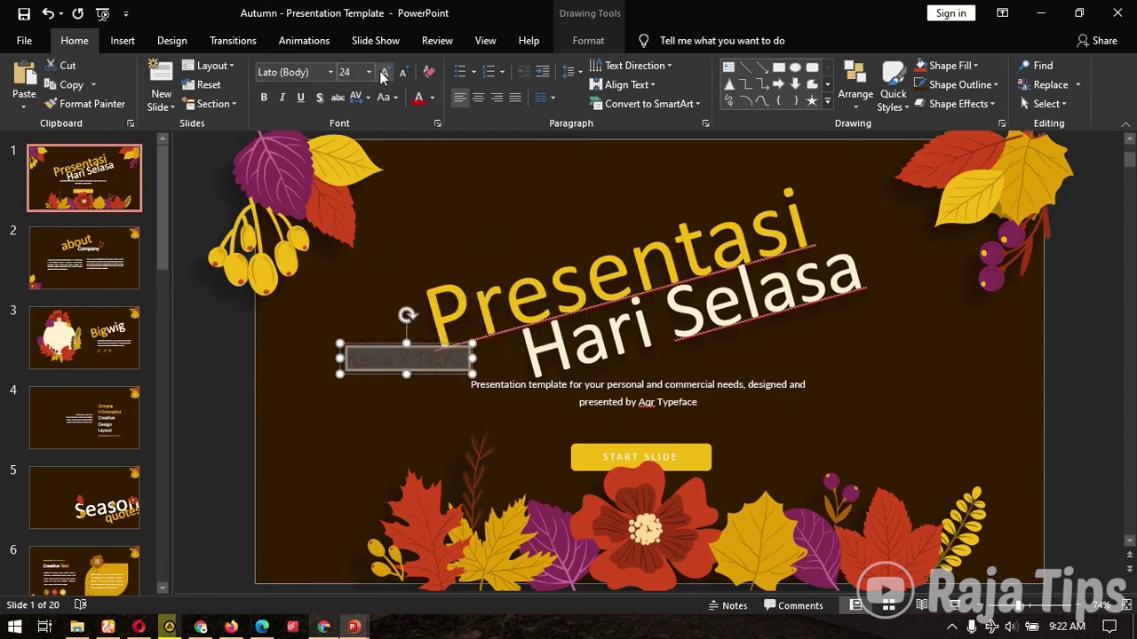
Format the "Kelas X TKJ 3" text on slide 1 as Airstrike, size 28, in white.
{"action": "left_click", "coordinate": [383, 72]}
{"action": "left_click", "coordinate": [330, 72]}
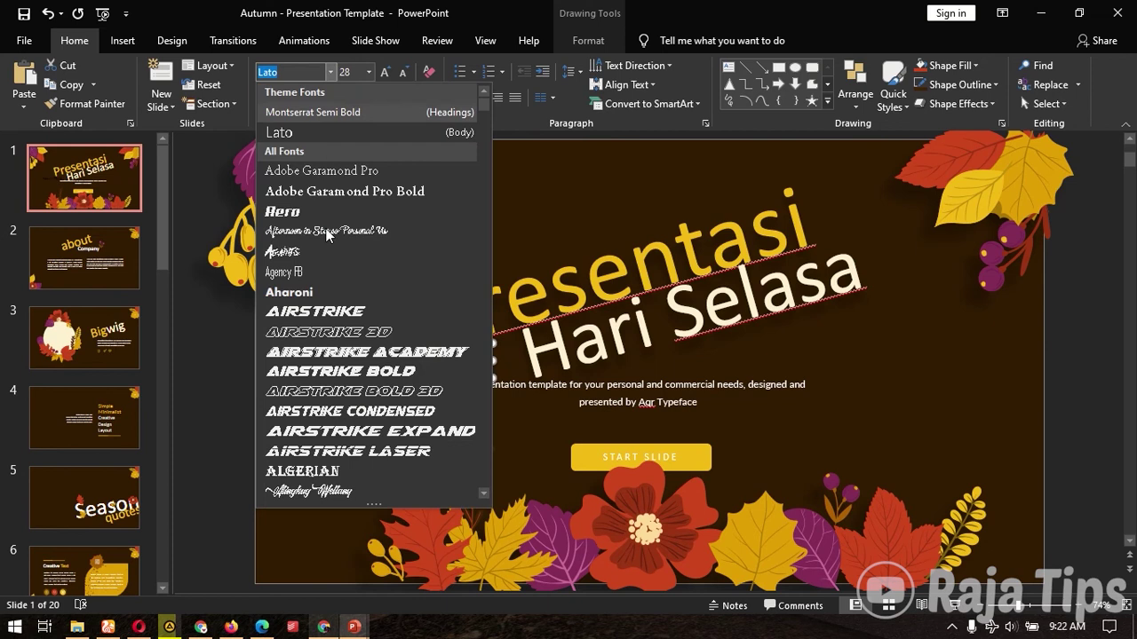
{"action": "left_click", "coordinate": [331, 312]}
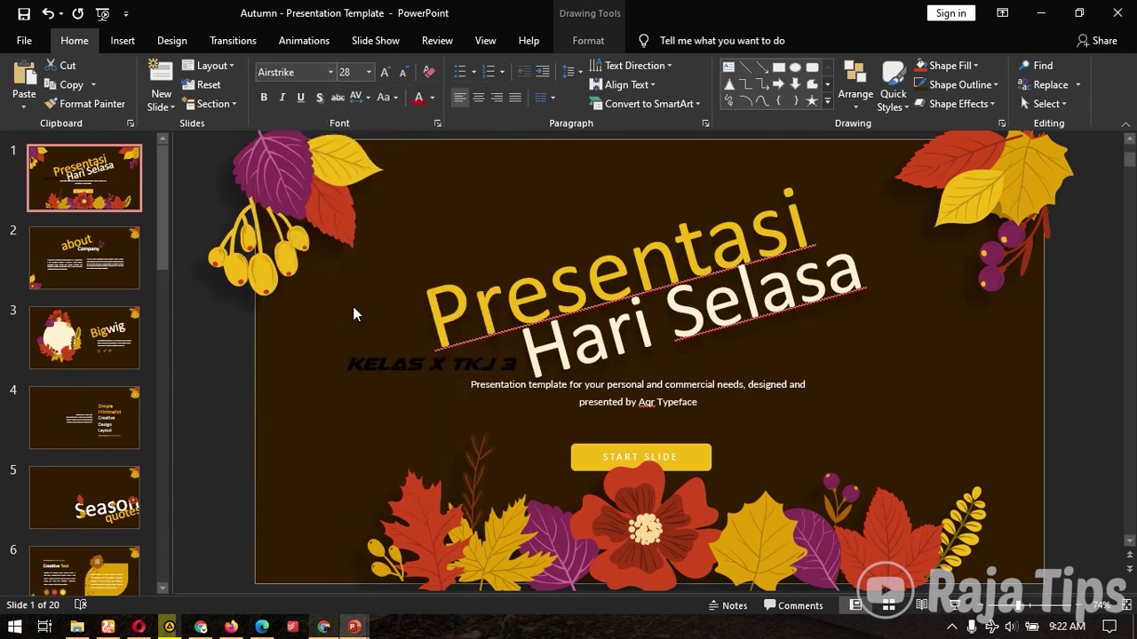
{"action": "left_click", "coordinate": [432, 98]}
{"action": "left_click", "coordinate": [421, 139]}
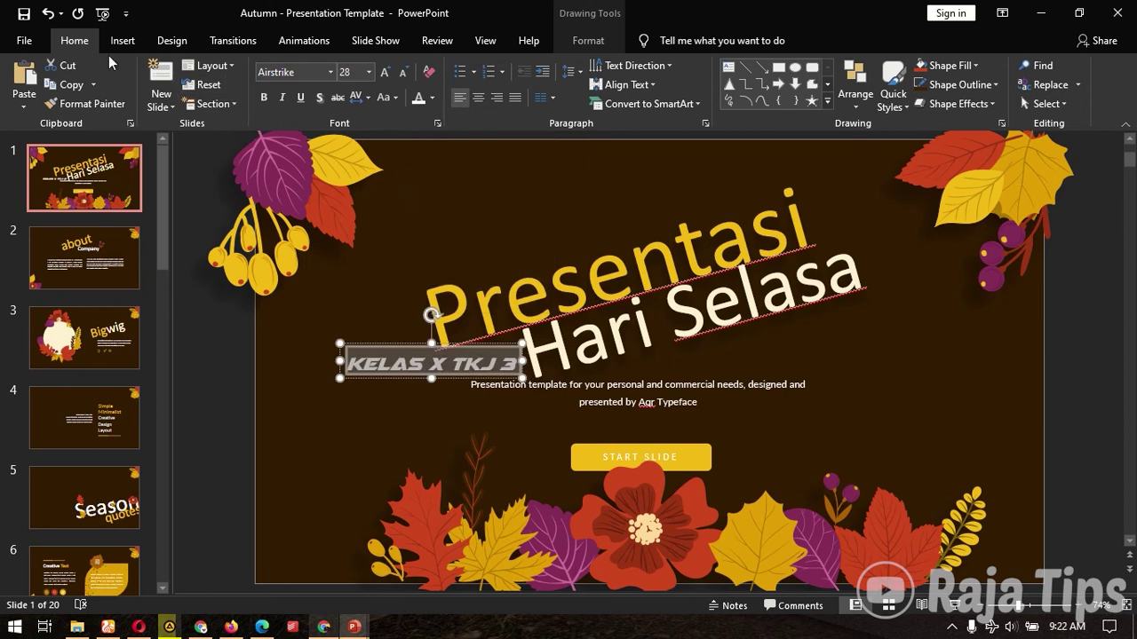
{"action": "left_click_drag", "start_coordinate": [385, 219], "coordinate": [388, 209]}
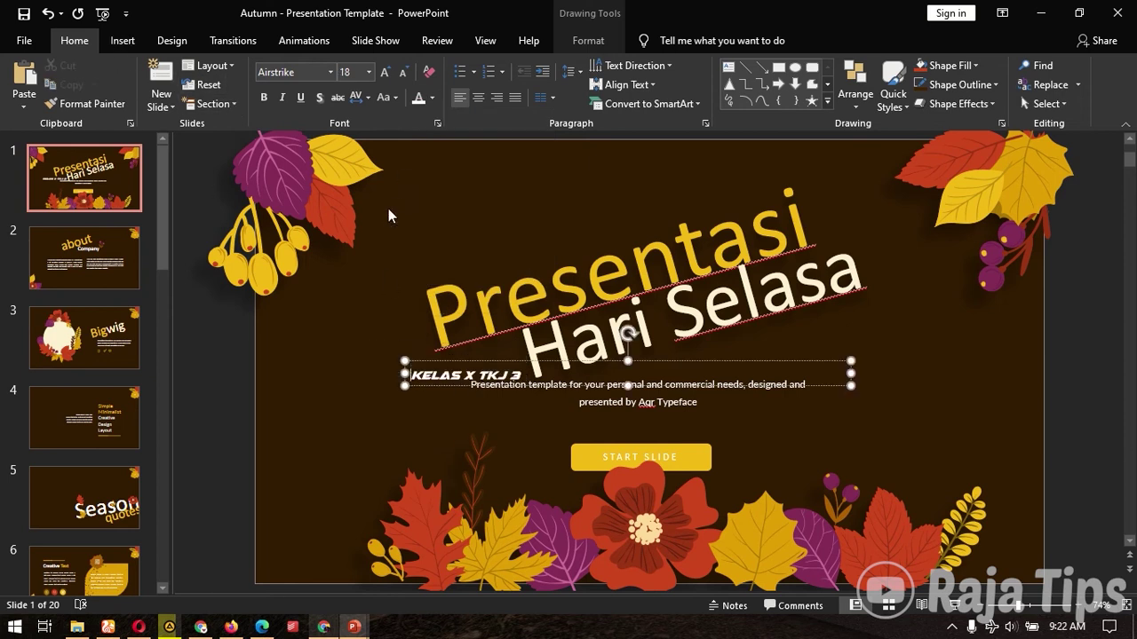
{"action": "key", "text": "ctrl+z"}
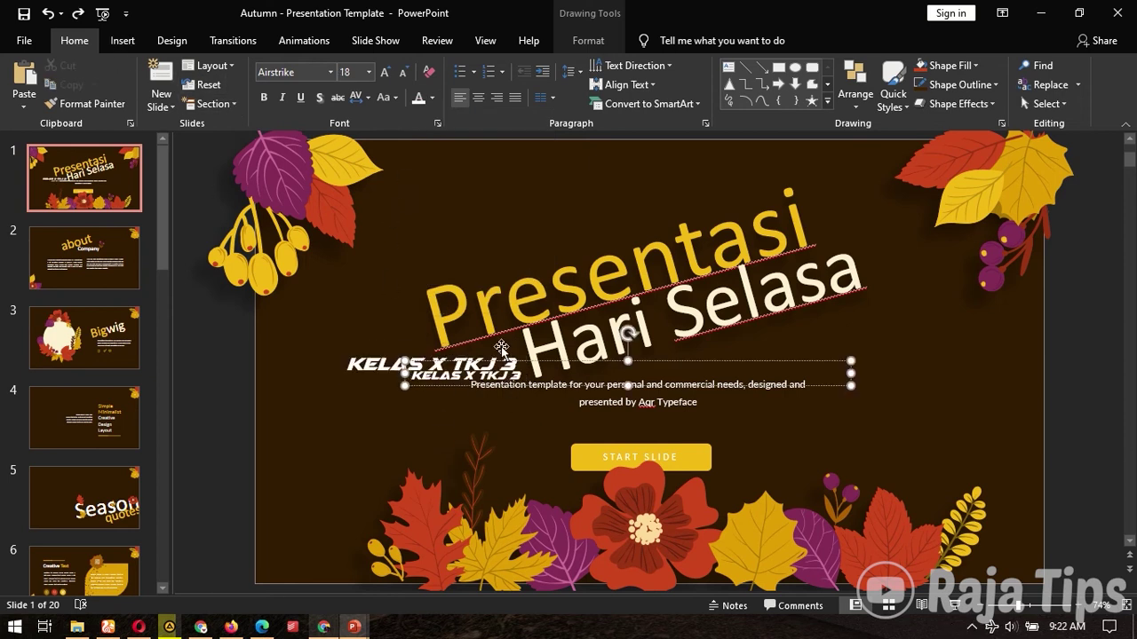
{"action": "key", "text": "Delete"}
Move the "Kelas X TKJ 3" text box above the title, beside the upper leaf cluster, and widen it.
{"action": "left_click", "coordinate": [418, 366]}
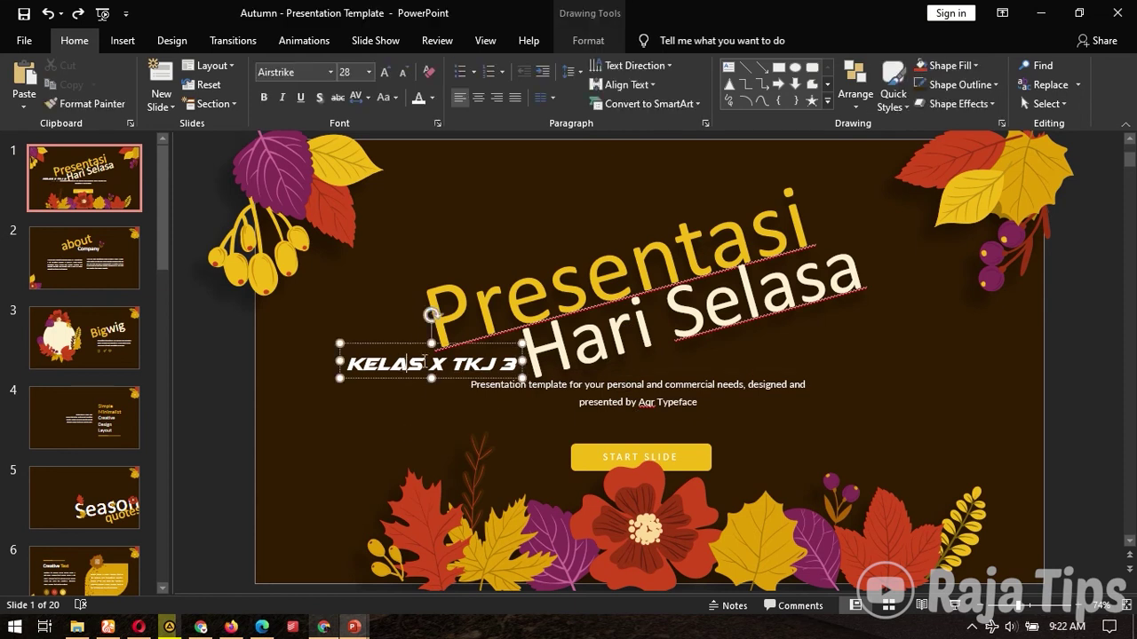
{"action": "left_click_drag", "start_coordinate": [402, 342], "coordinate": [445, 167]}
{"action": "left_click_drag", "start_coordinate": [565, 204], "coordinate": [684, 222]}
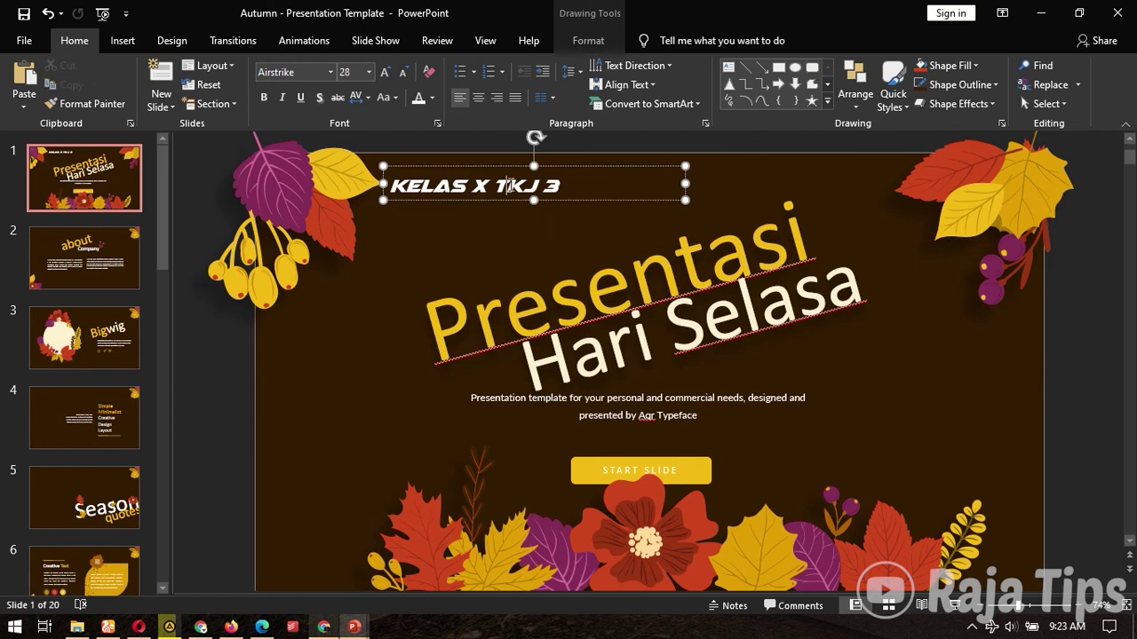
Increase the font size of the "Kelas X TKJ 3" text to 36.
{"action": "triple_click", "coordinate": [532, 185]}
{"action": "left_click", "coordinate": [384, 71]}
{"action": "left_click", "coordinate": [384, 71]}
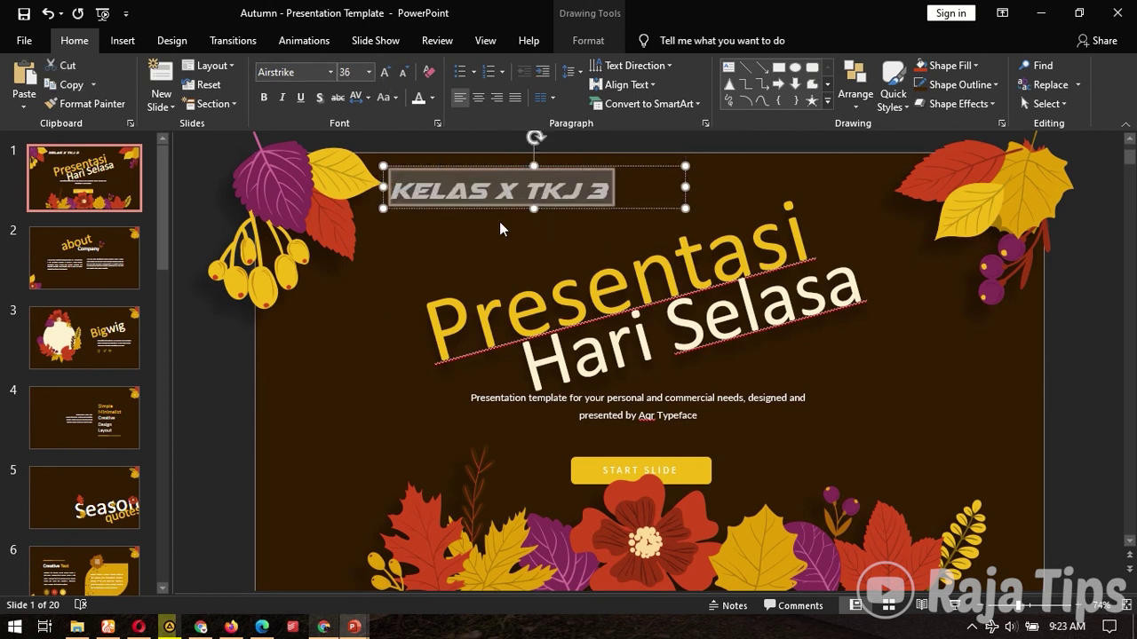
{"action": "left_click", "coordinate": [267, 349]}
{"action": "left_click", "coordinate": [513, 190]}
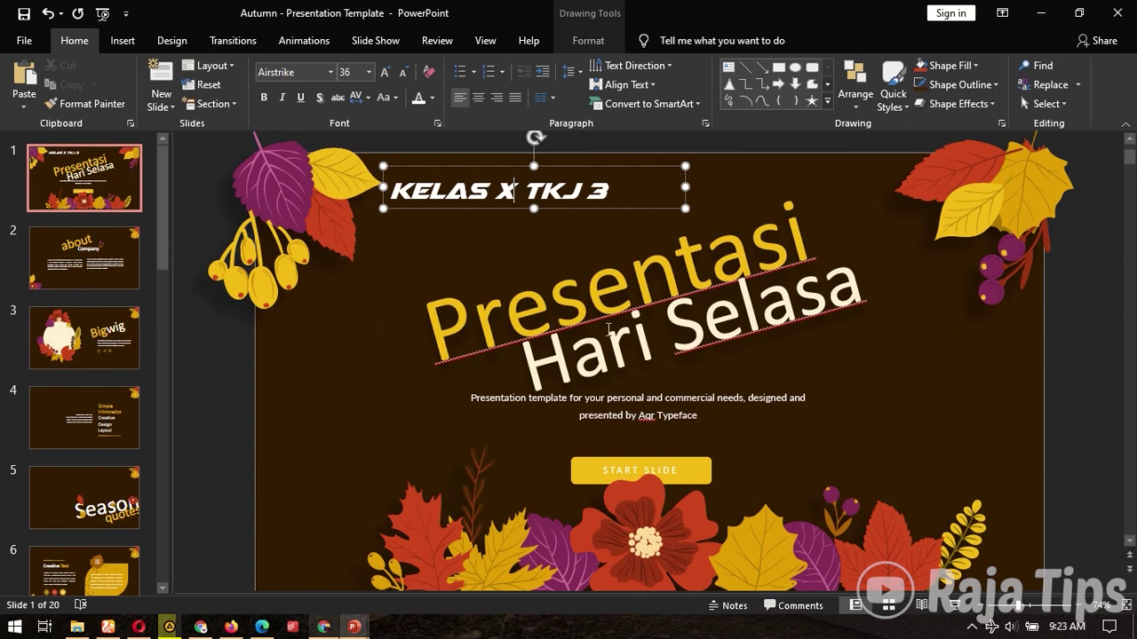
{"action": "left_click", "coordinate": [275, 370]}
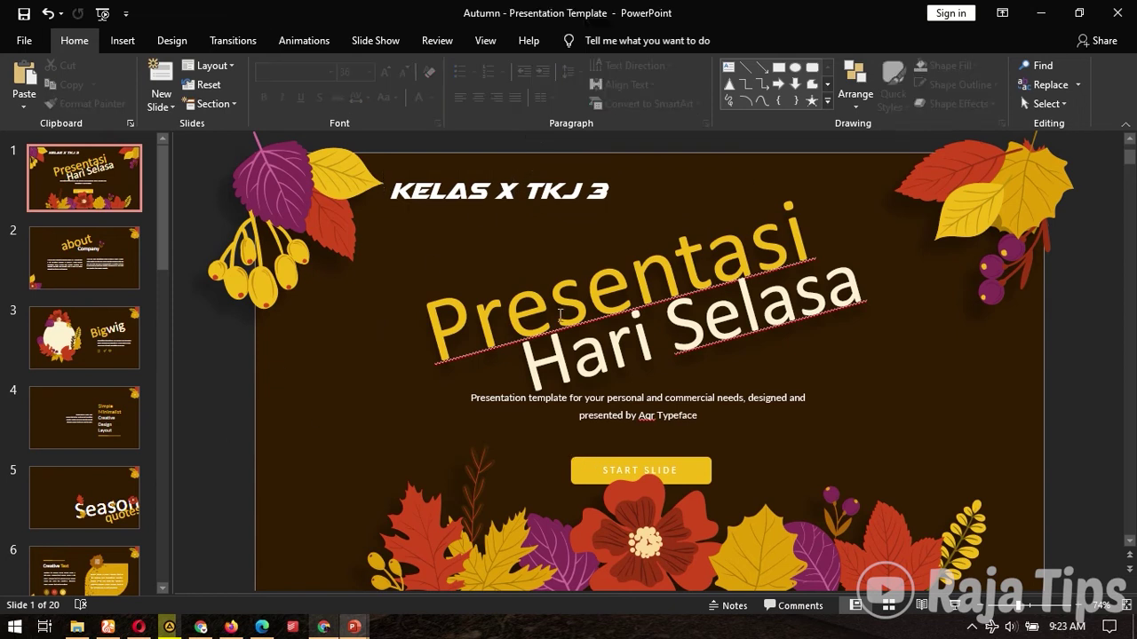
Replace the subtitle with "Ini adalah presentasi dari kelompok 10 kelas X TKJ 3" and move it down, just above the START SLIDE shape.
{"action": "triple_click", "coordinate": [758, 401]}
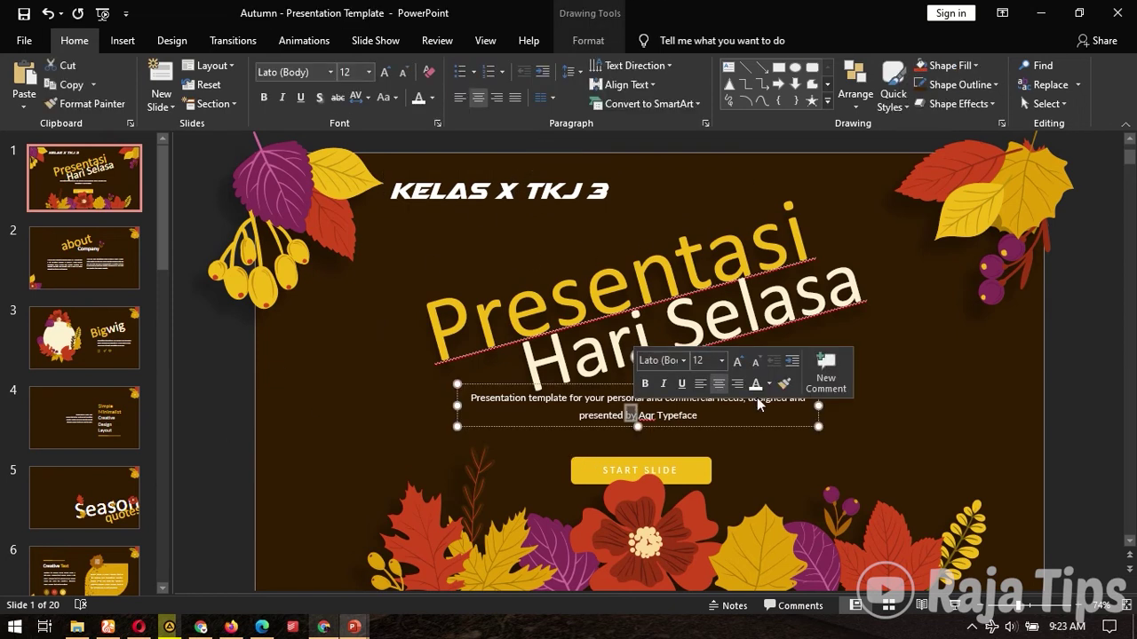
{"action": "type", "text": "Ini ada"}
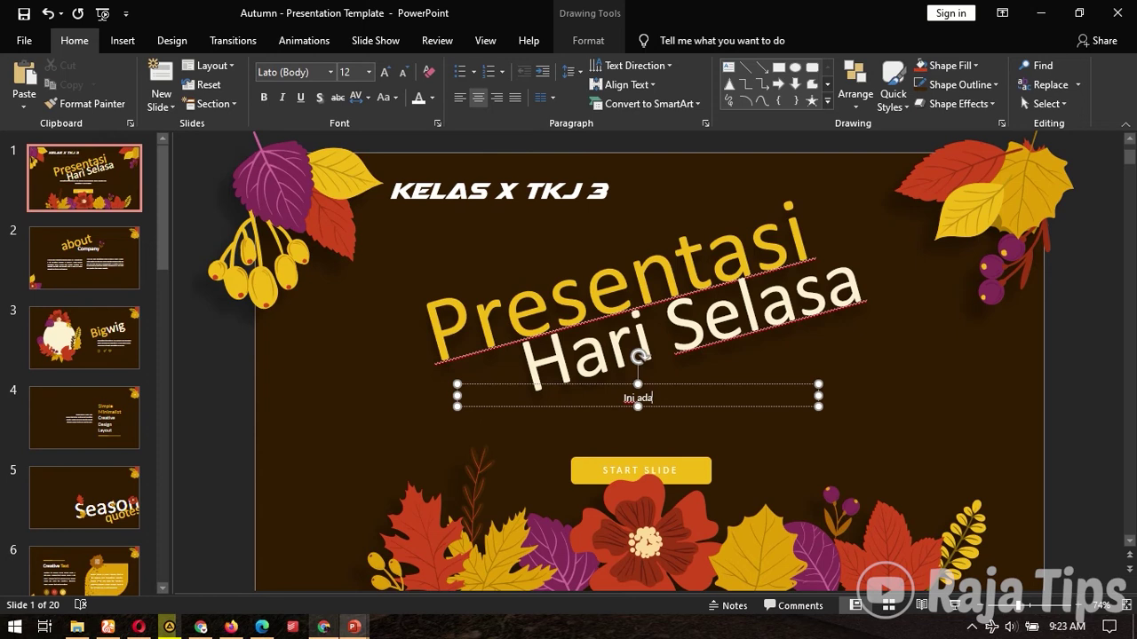
{"action": "type", "text": "lah presentasi dari kel"}
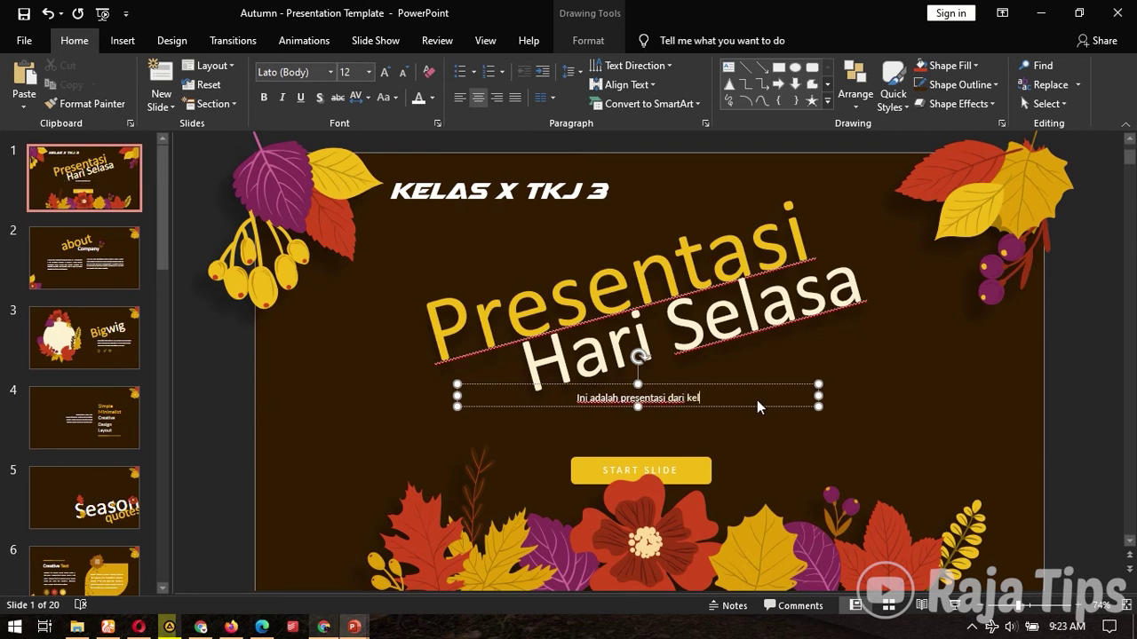
{"action": "type", "text": "ompok 10"}
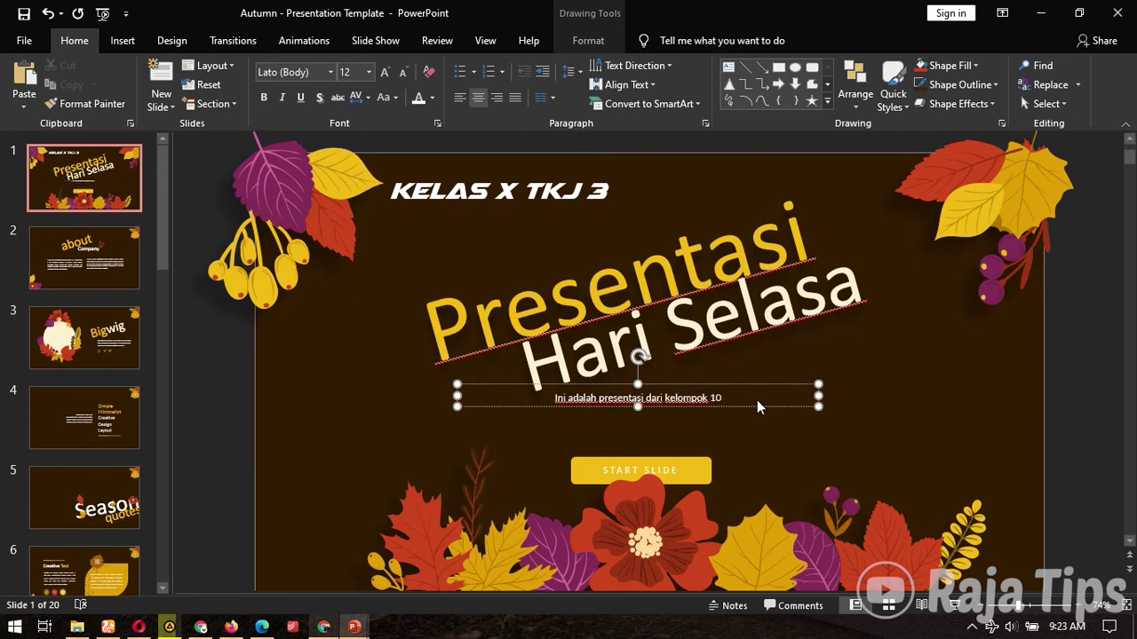
{"action": "type", "text": " kelas X"}
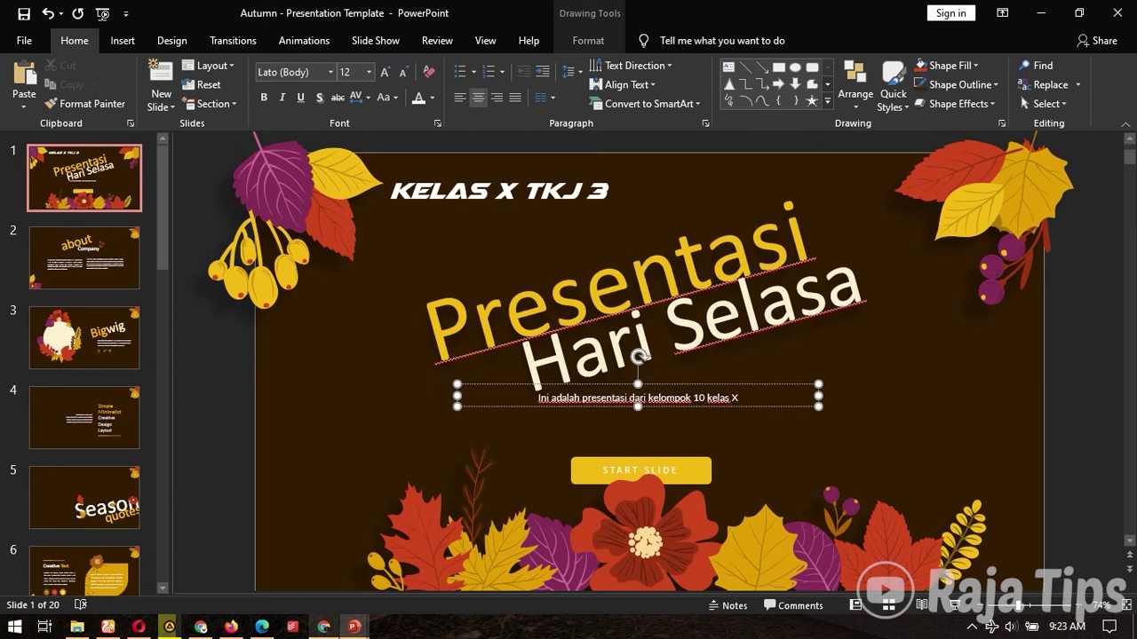
{"action": "type", "text": " TKJ"}
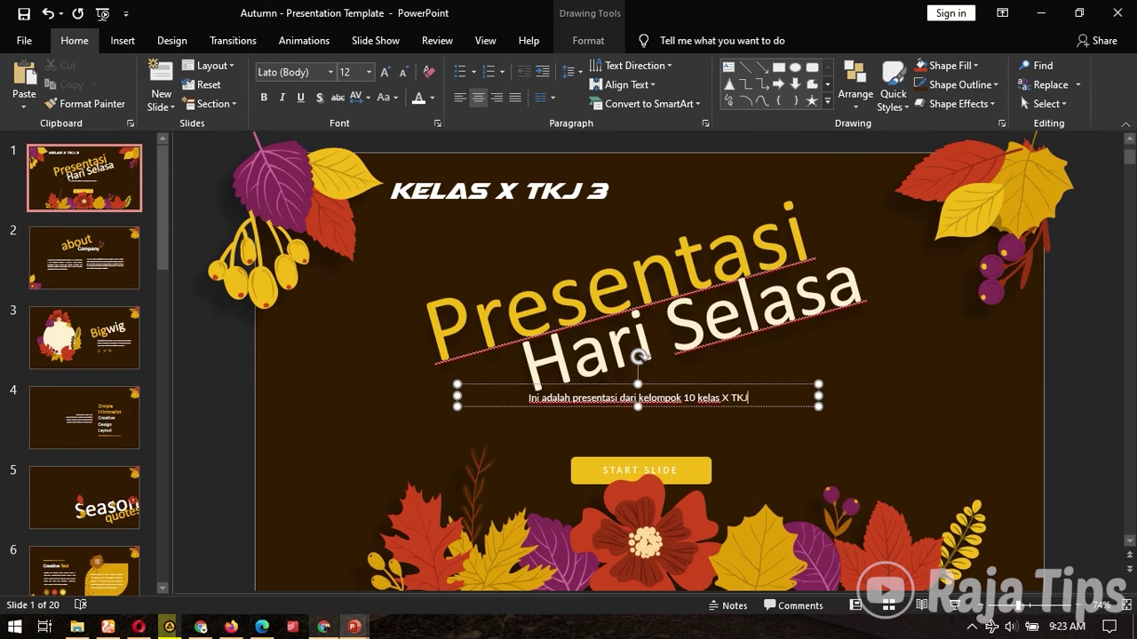
{"action": "type", "text": " 3"}
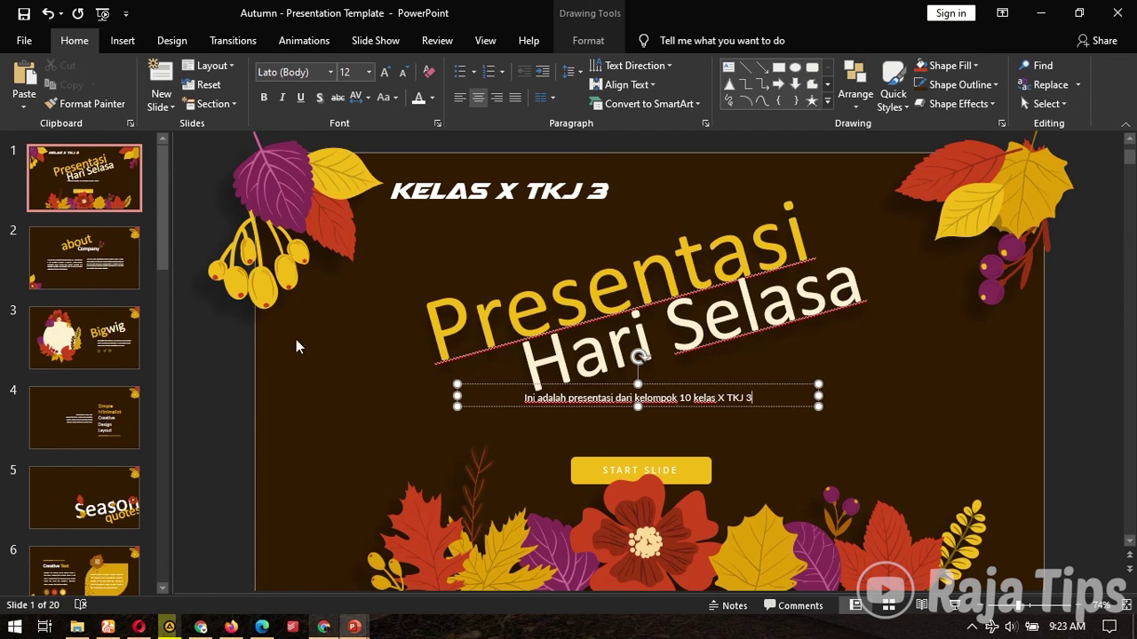
{"action": "left_click", "coordinate": [391, 446]}
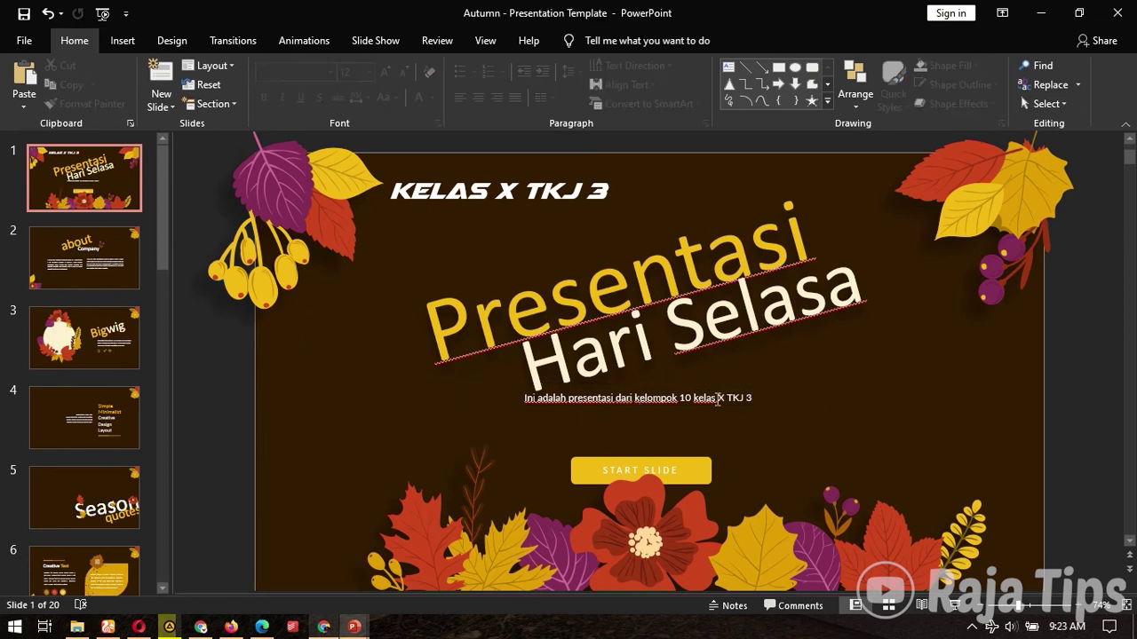
{"action": "left_click", "coordinate": [670, 397]}
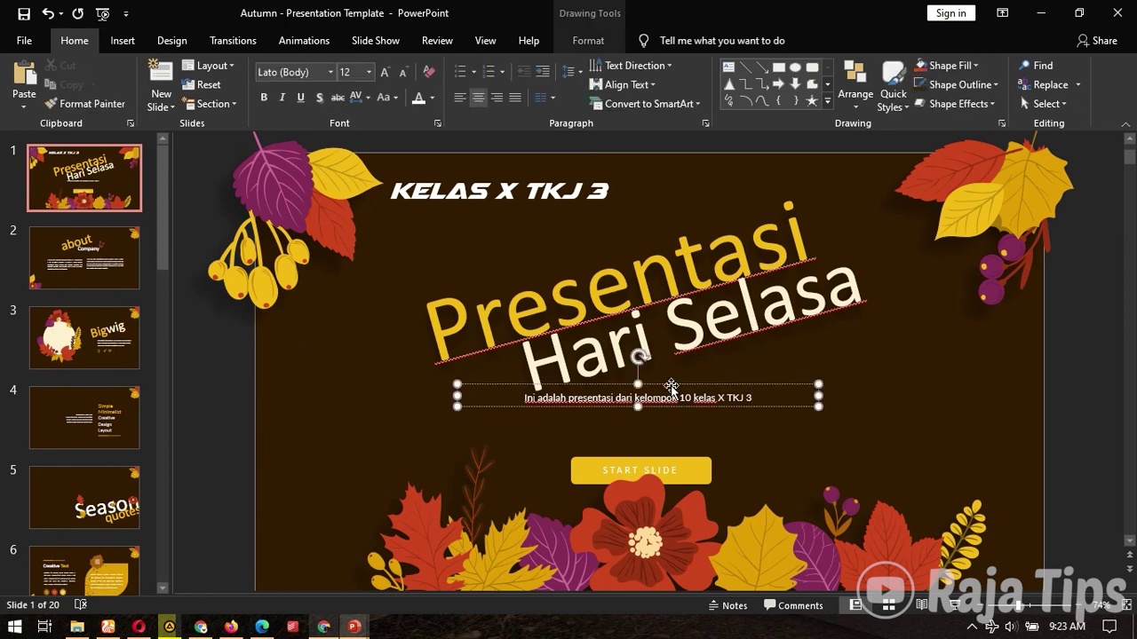
{"action": "left_click_drag", "start_coordinate": [670, 388], "coordinate": [650, 414]}
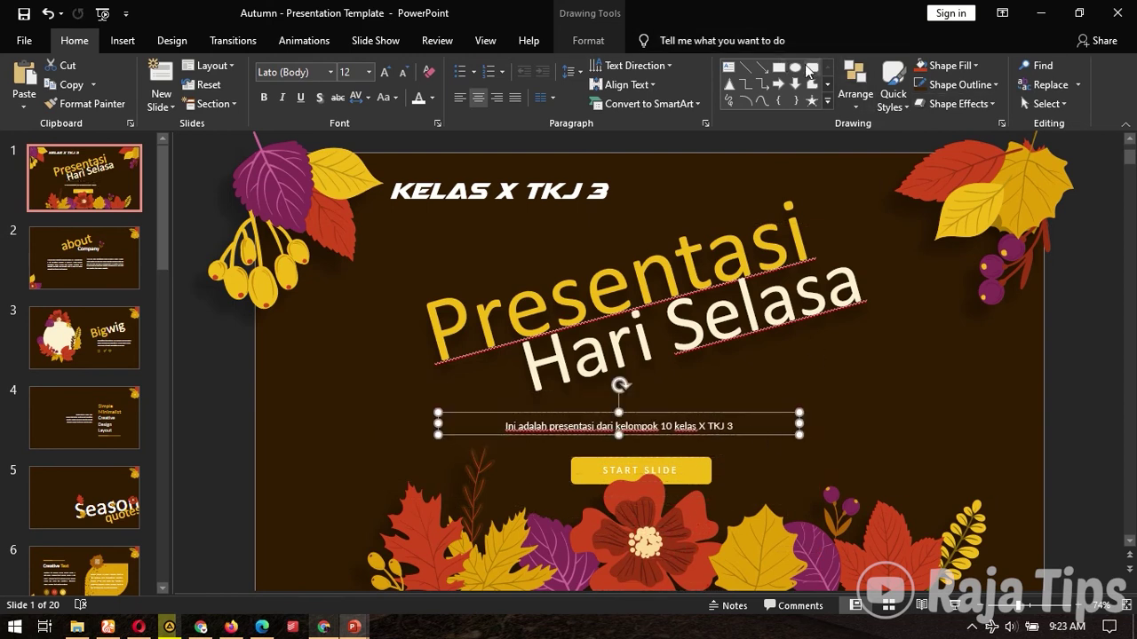
Change the text fill of the title words "Hari Selasa" to a light pink theme color.
{"action": "left_click", "coordinate": [583, 47]}
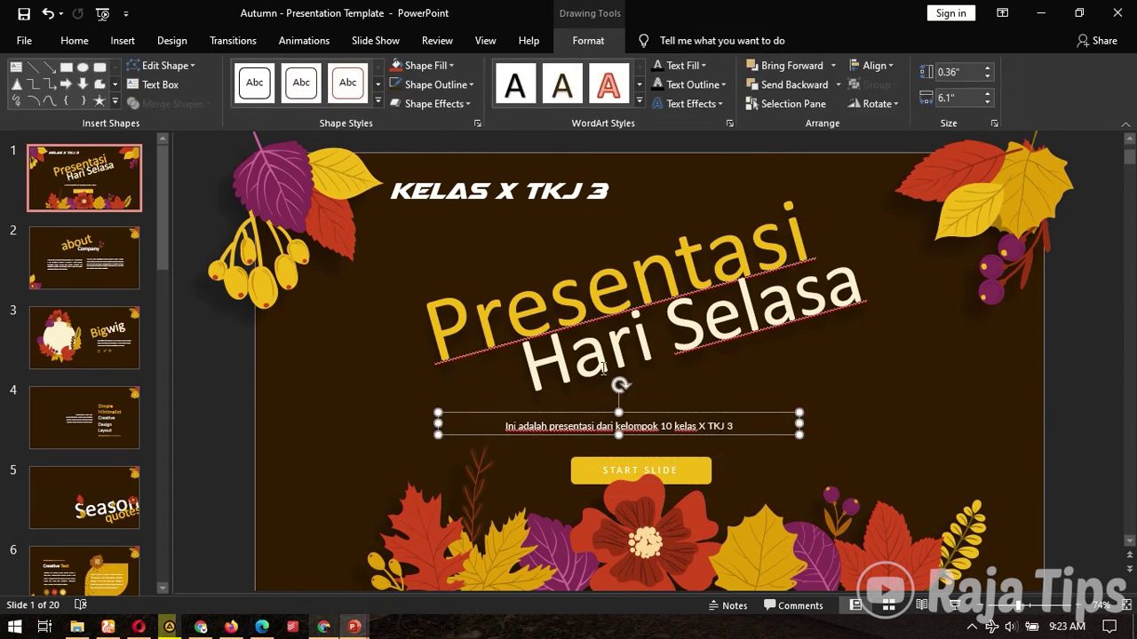
{"action": "left_click", "coordinate": [633, 355]}
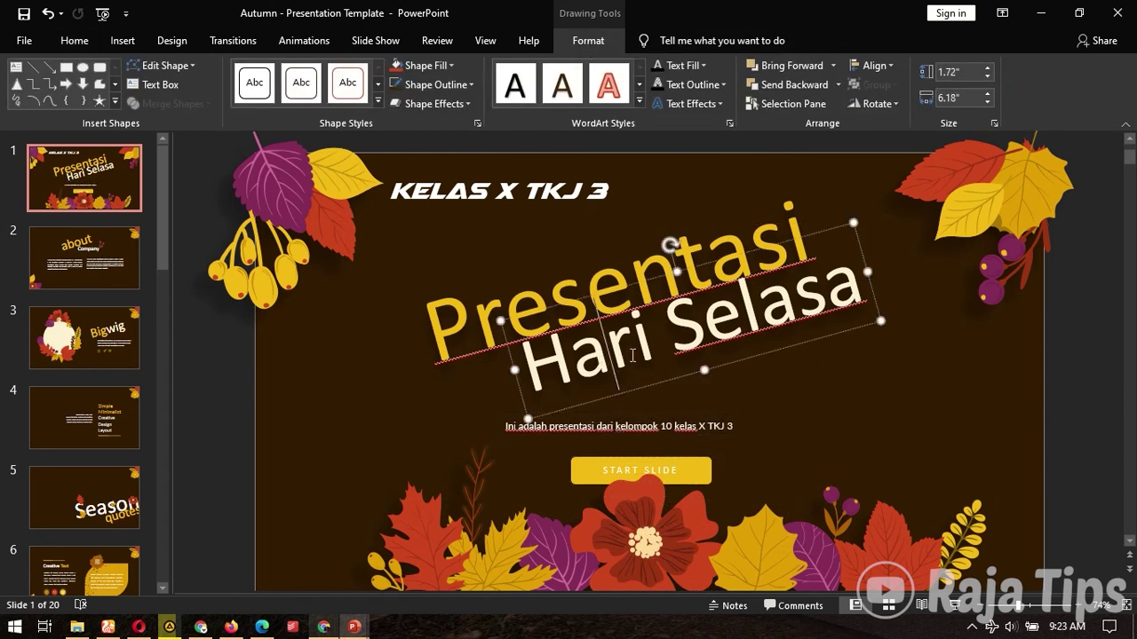
{"action": "left_click", "coordinate": [648, 276]}
{"action": "left_click", "coordinate": [620, 347]}
{"action": "left_click_drag", "start_coordinate": [524, 366], "coordinate": [856, 349]}
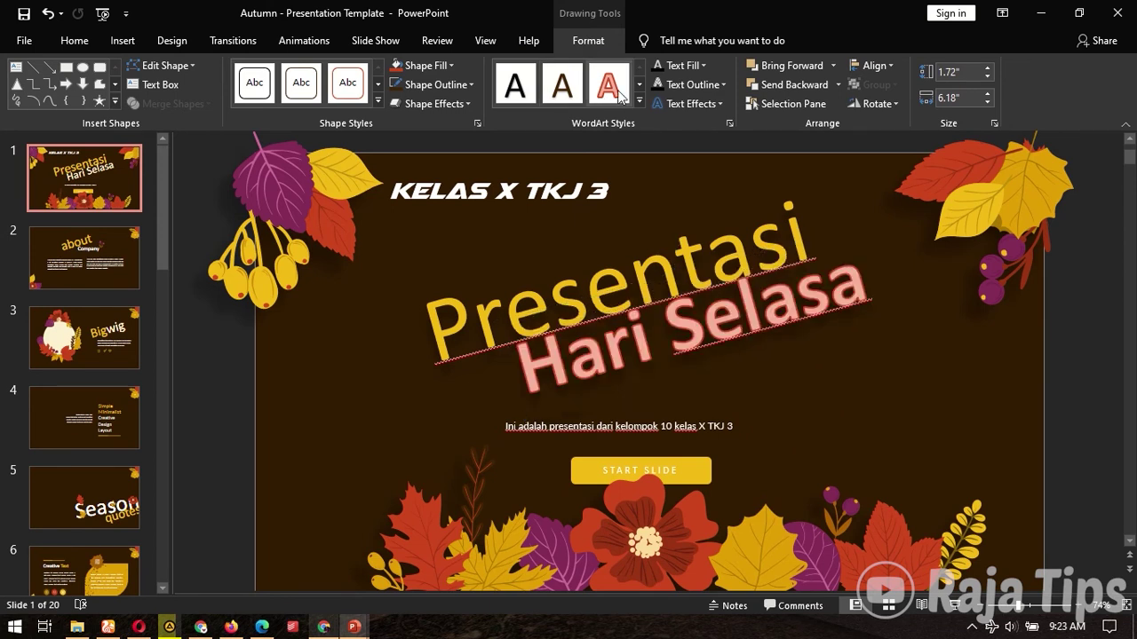
{"action": "left_click", "coordinate": [690, 66]}
{"action": "left_click", "coordinate": [718, 130]}
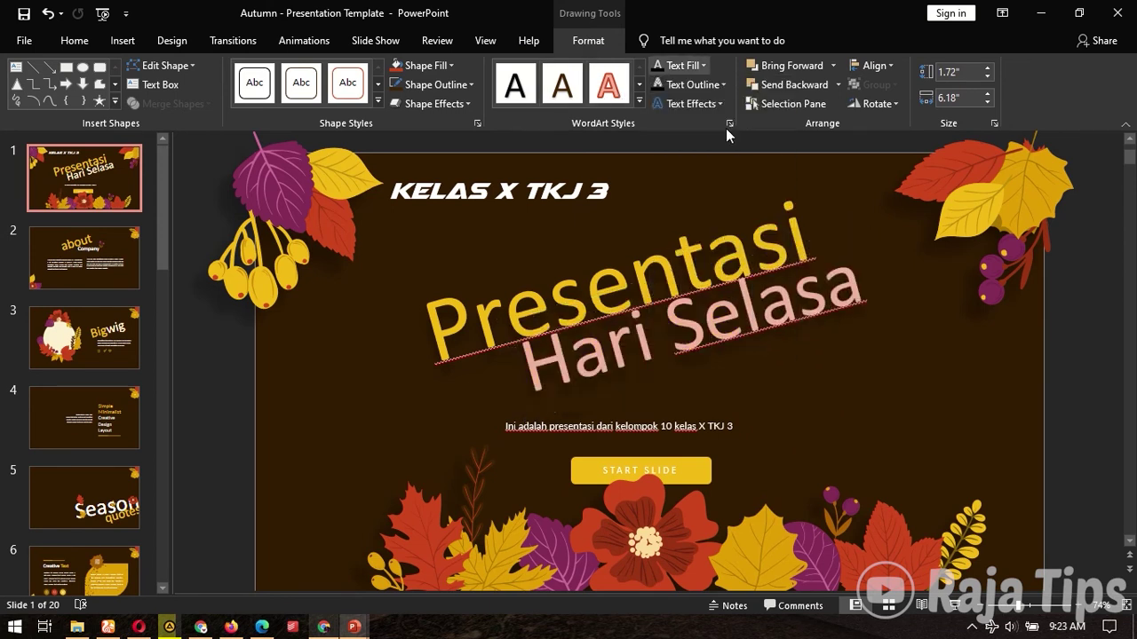
Give the "Hari Selasa" text an orange outline with a weight of 6 pt.
{"action": "left_click", "coordinate": [686, 85]}
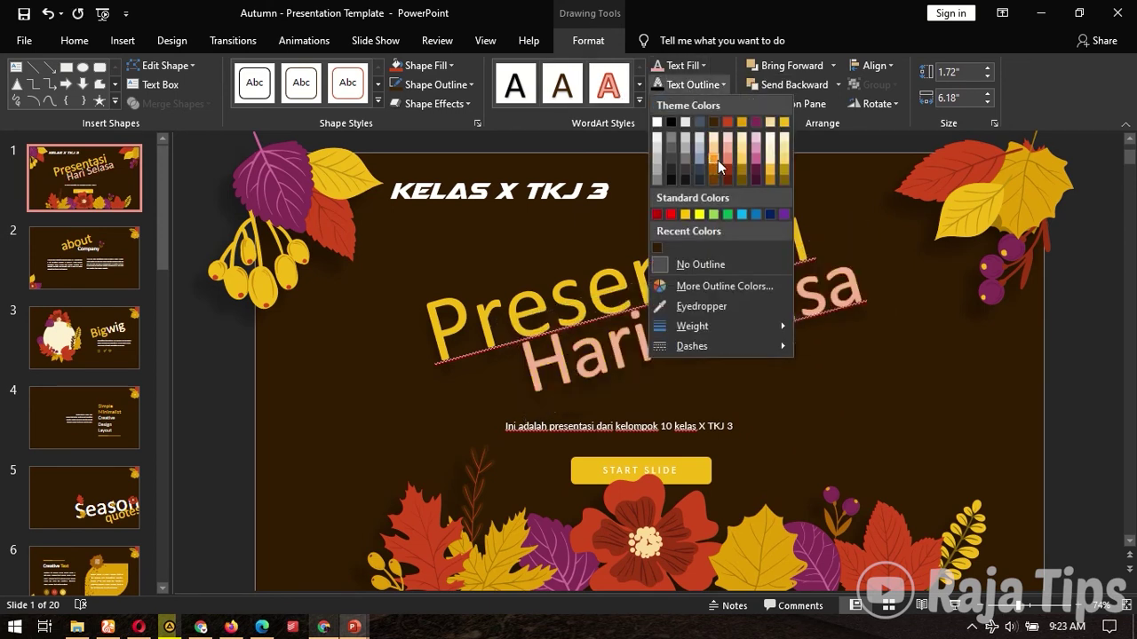
{"action": "left_click", "coordinate": [719, 169]}
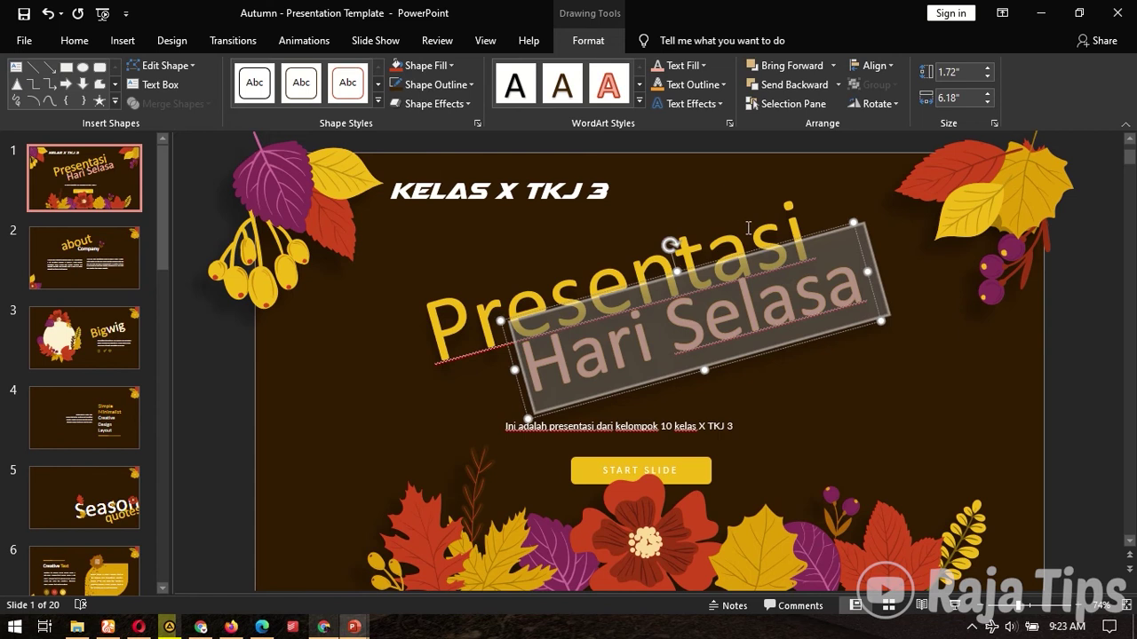
{"action": "left_click", "coordinate": [724, 85]}
{"action": "mouse_move", "coordinate": [732, 326]}
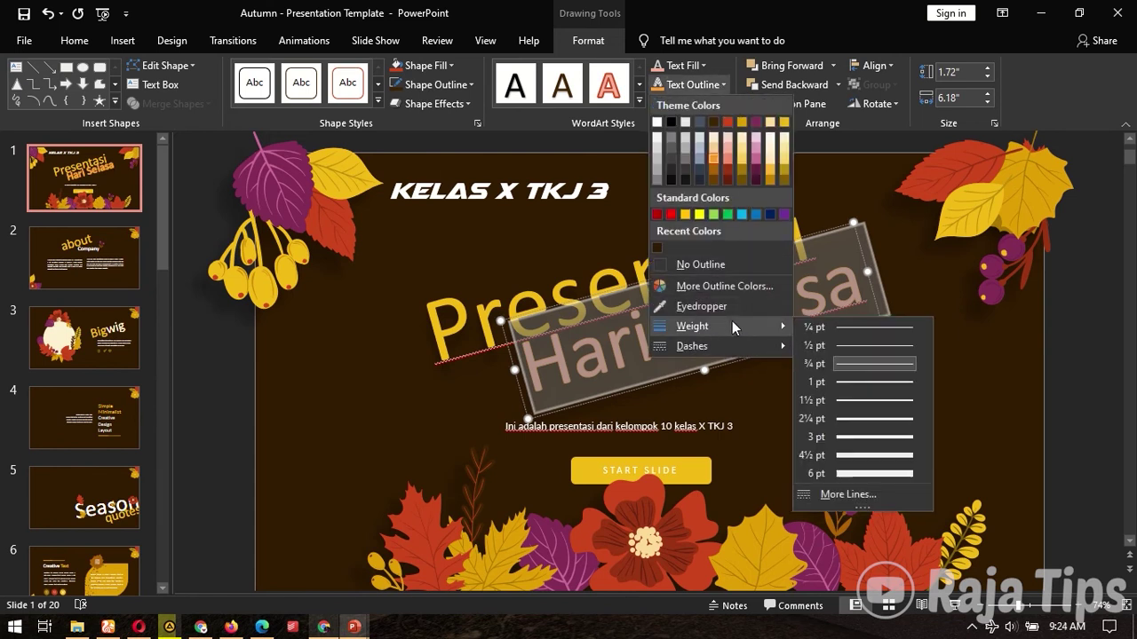
{"action": "left_click", "coordinate": [873, 474]}
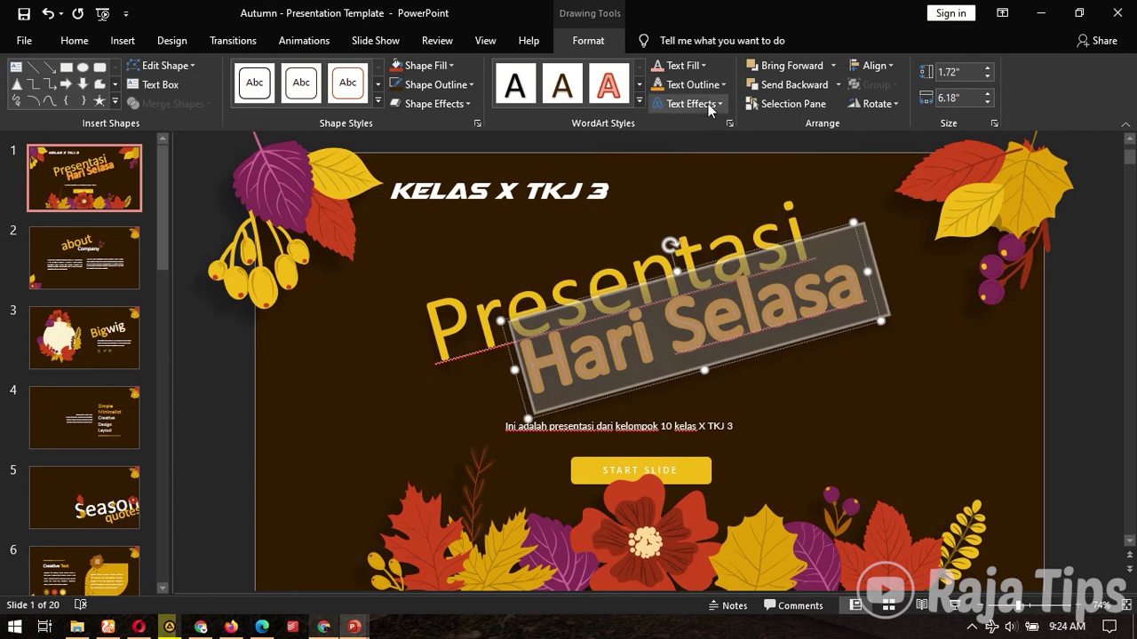
Apply a red glow text effect to the "Hari Selasa" title words.
{"action": "left_click", "coordinate": [708, 105]}
{"action": "mouse_move", "coordinate": [710, 216]}
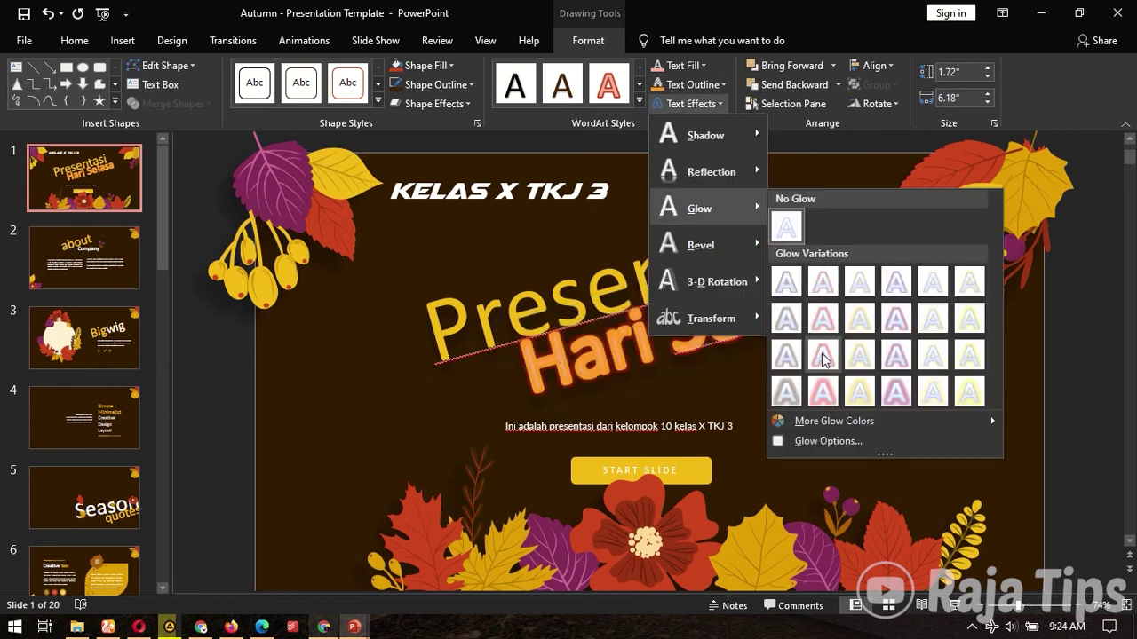
{"action": "left_click", "coordinate": [851, 333]}
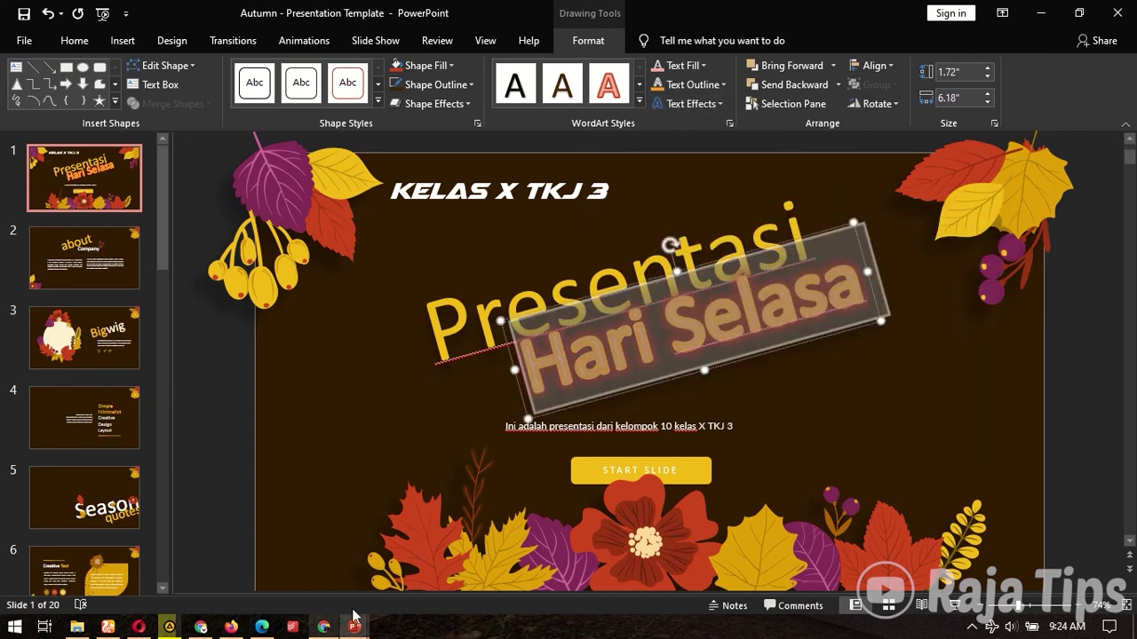
{"action": "left_click", "coordinate": [385, 487]}
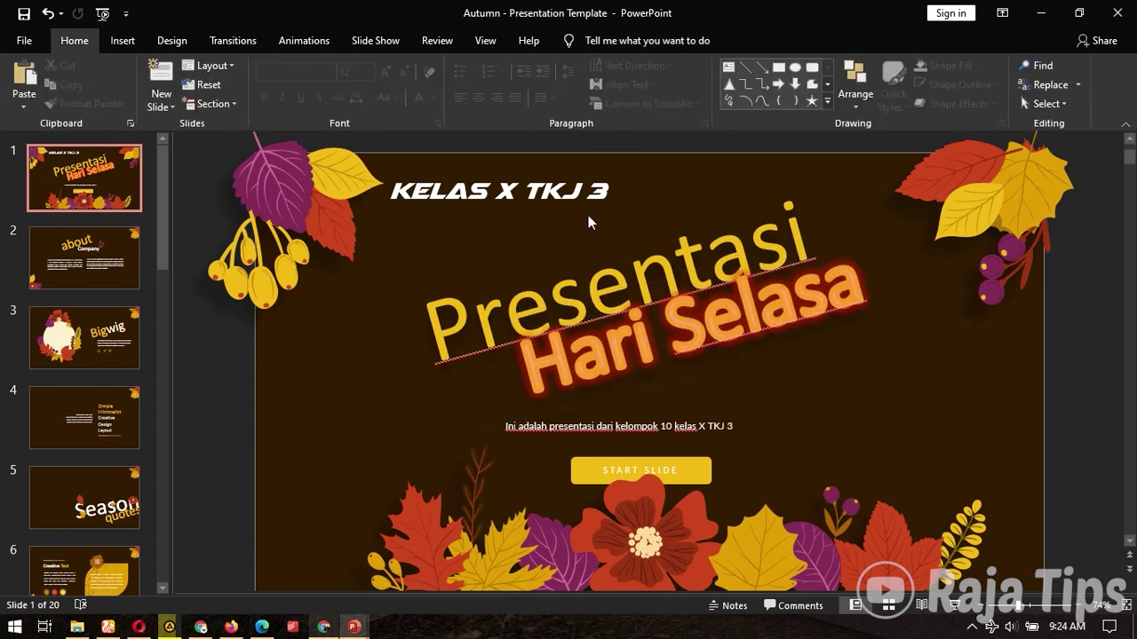
Open slide 2 and look through the thumbnails of the template's remaining slides.
{"action": "left_click", "coordinate": [59, 260]}
{"action": "scroll", "coordinate": [102, 302], "scroll_direction": "down", "scroll_amount": 7}
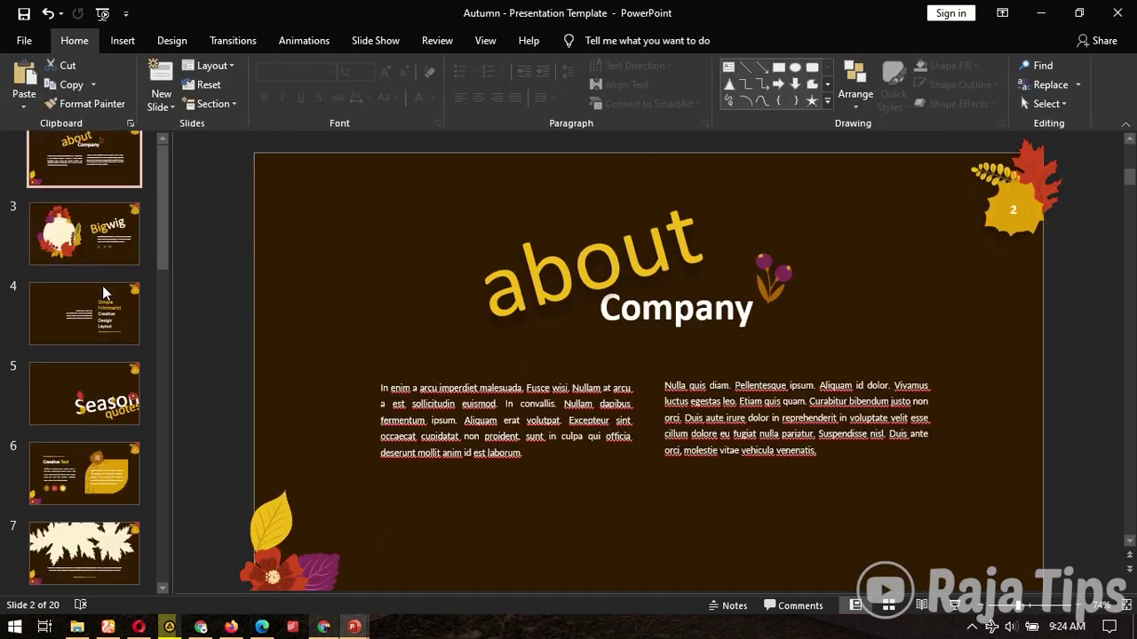
{"action": "scroll", "coordinate": [104, 329], "scroll_direction": "down", "scroll_amount": 2}
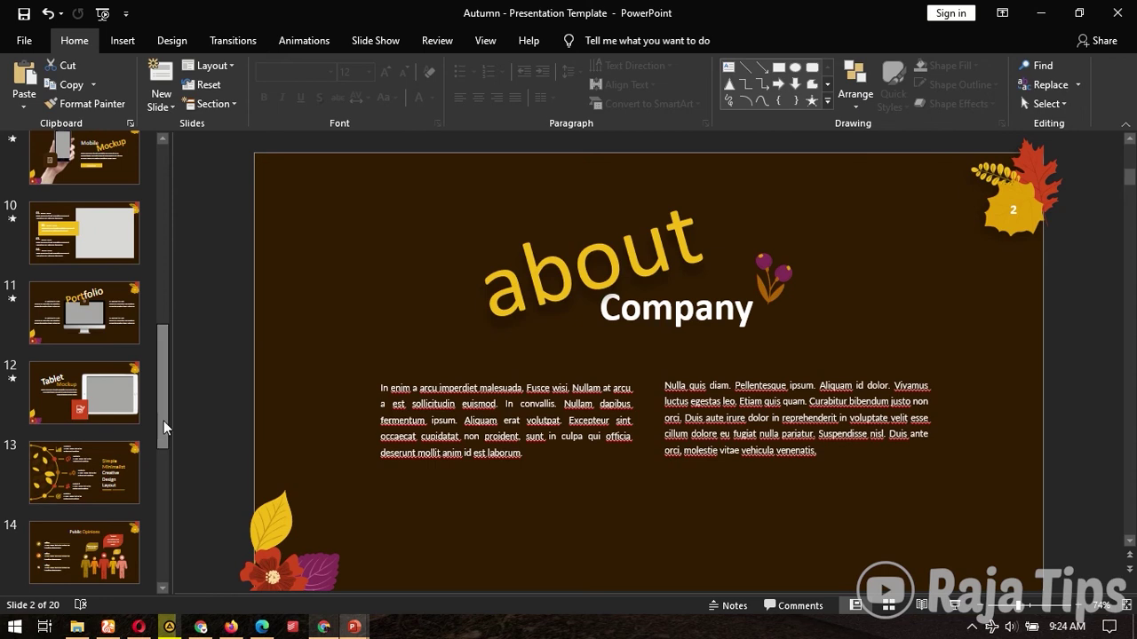
{"action": "left_click_drag", "start_coordinate": [163, 421], "coordinate": [182, 233]}
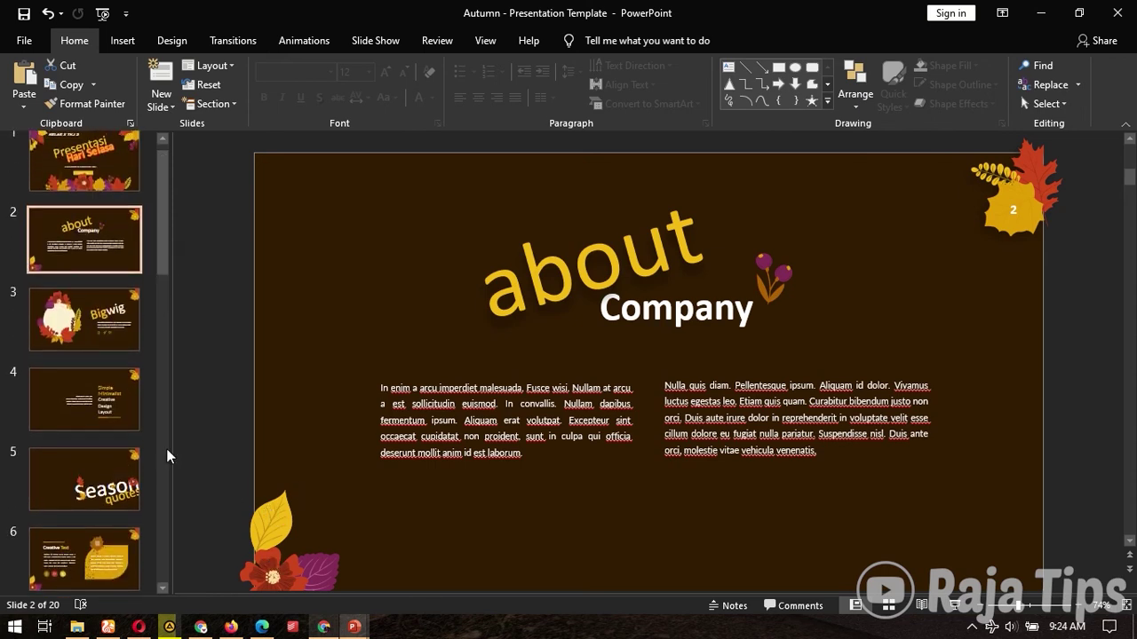
{"action": "scroll", "coordinate": [116, 358], "scroll_direction": "up", "scroll_amount": 1}
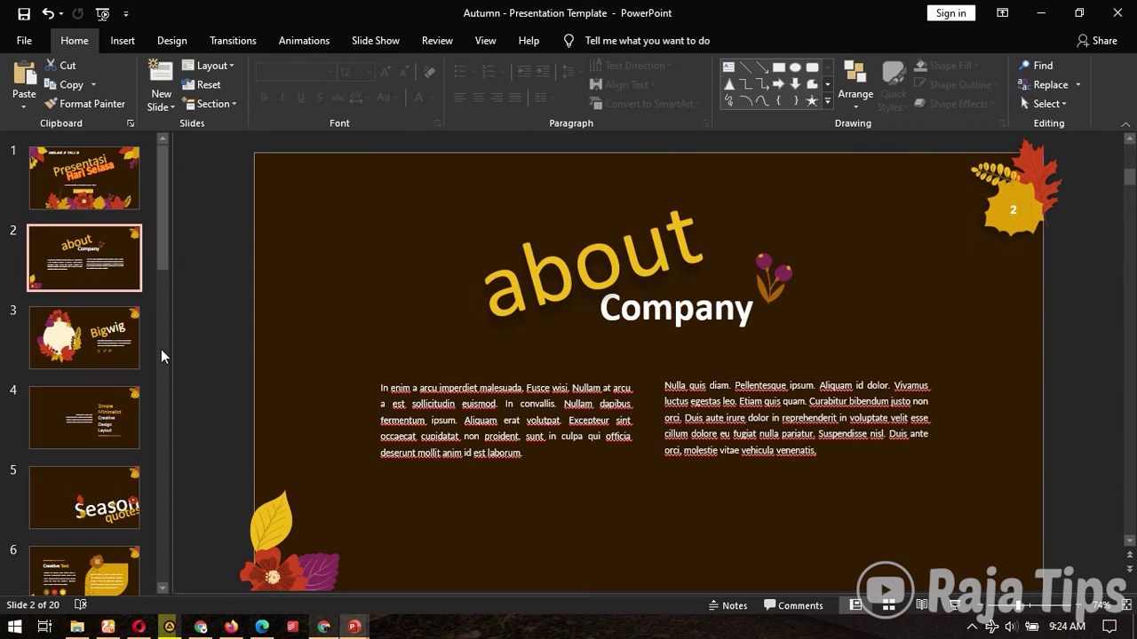
Delete slide 4, the "Simple Minimalist Creative Design Layout" slide, from the Autumn presentation.
{"action": "left_click", "coordinate": [94, 189]}
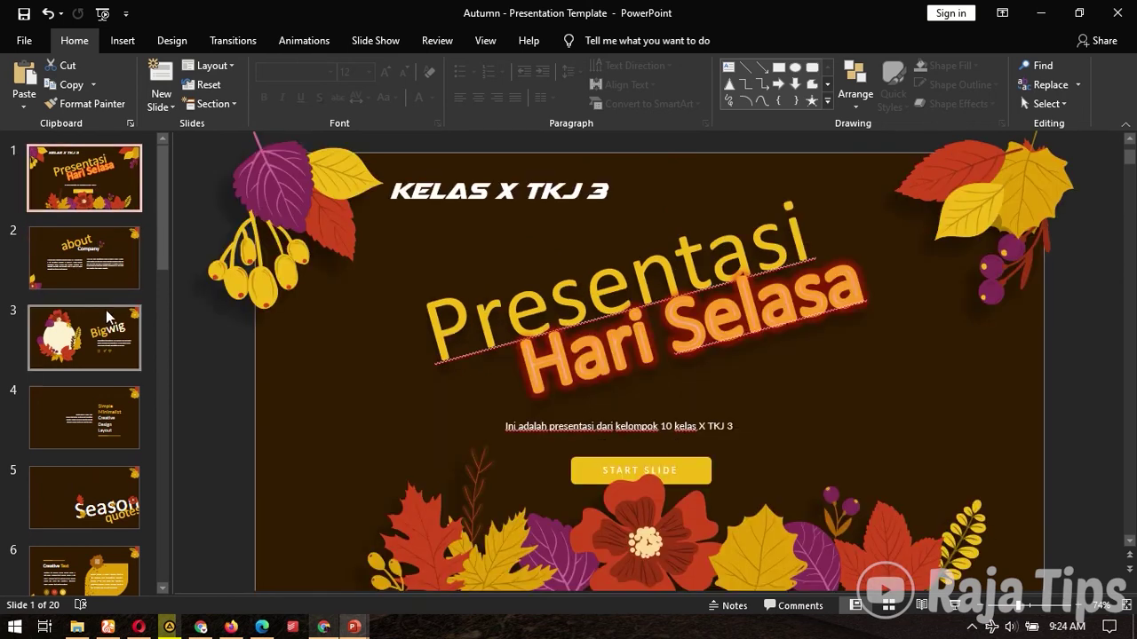
{"action": "scroll", "coordinate": [69, 264], "scroll_direction": "down", "scroll_amount": 3}
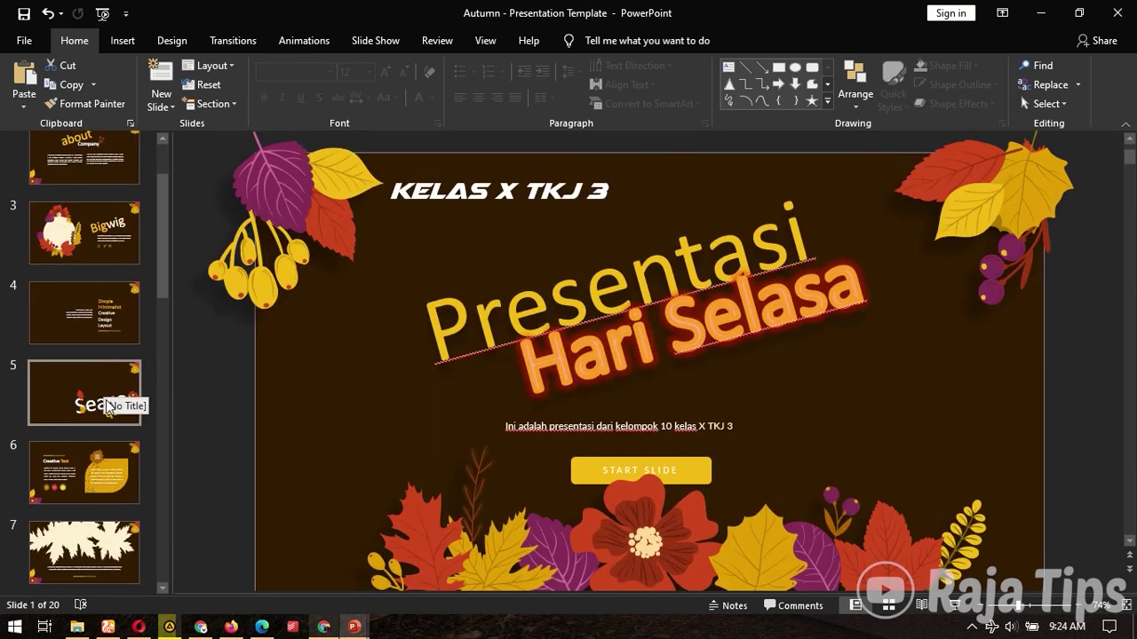
{"action": "left_click", "coordinate": [89, 555]}
{"action": "left_click", "coordinate": [55, 302]}
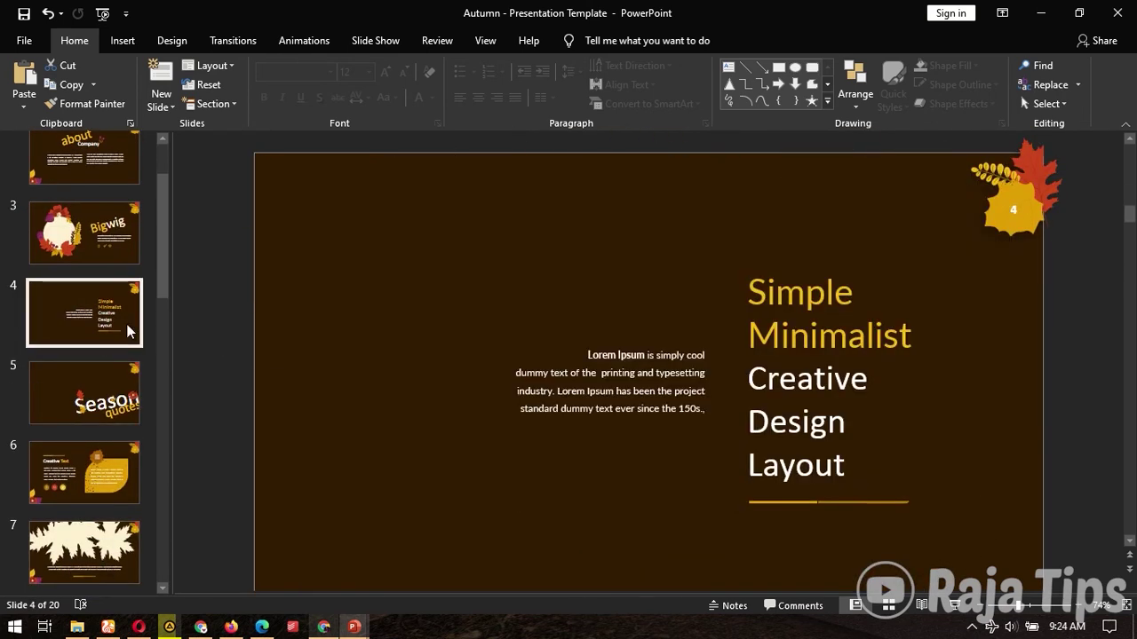
{"action": "right_click", "coordinate": [130, 322]}
{"action": "left_click", "coordinate": [177, 168]}
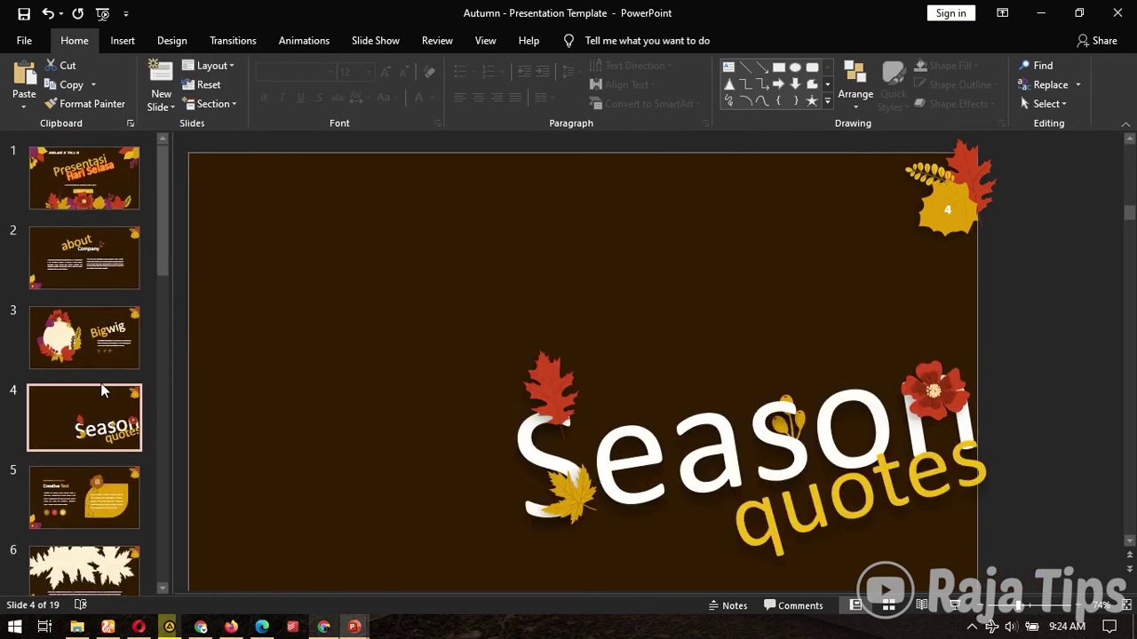
Review slides 3 and 2, and look through the thumbnails of the remaining slides.
{"action": "left_click", "coordinate": [89, 357]}
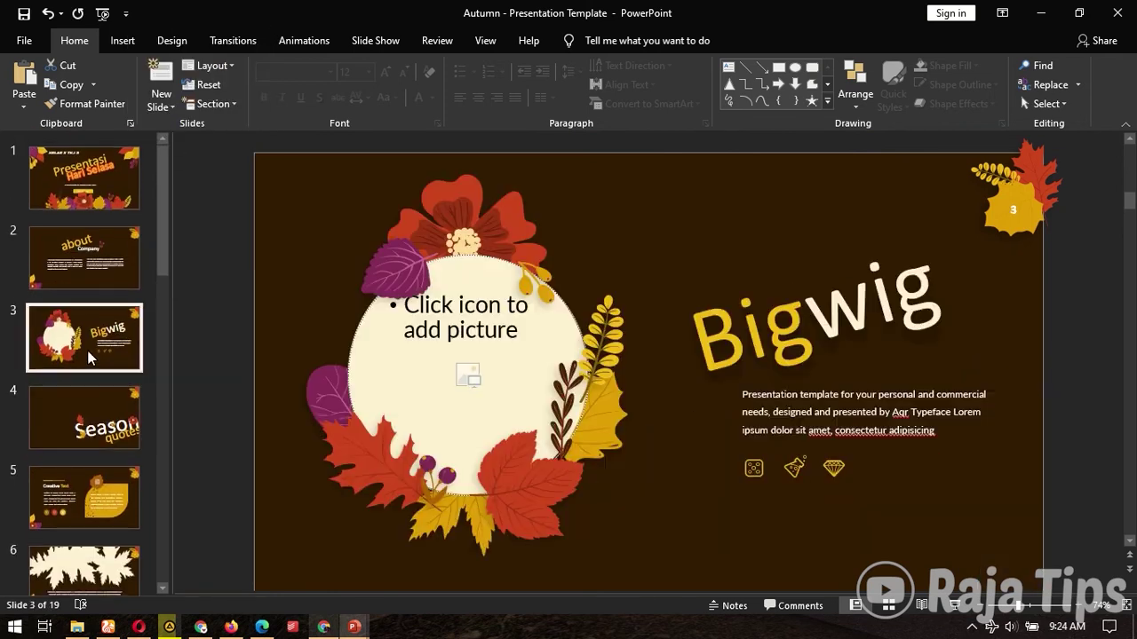
{"action": "left_click", "coordinate": [98, 280]}
{"action": "scroll", "coordinate": [99, 342], "scroll_direction": "down", "scroll_amount": 6}
{"action": "scroll", "coordinate": [89, 355], "scroll_direction": "down", "scroll_amount": 5}
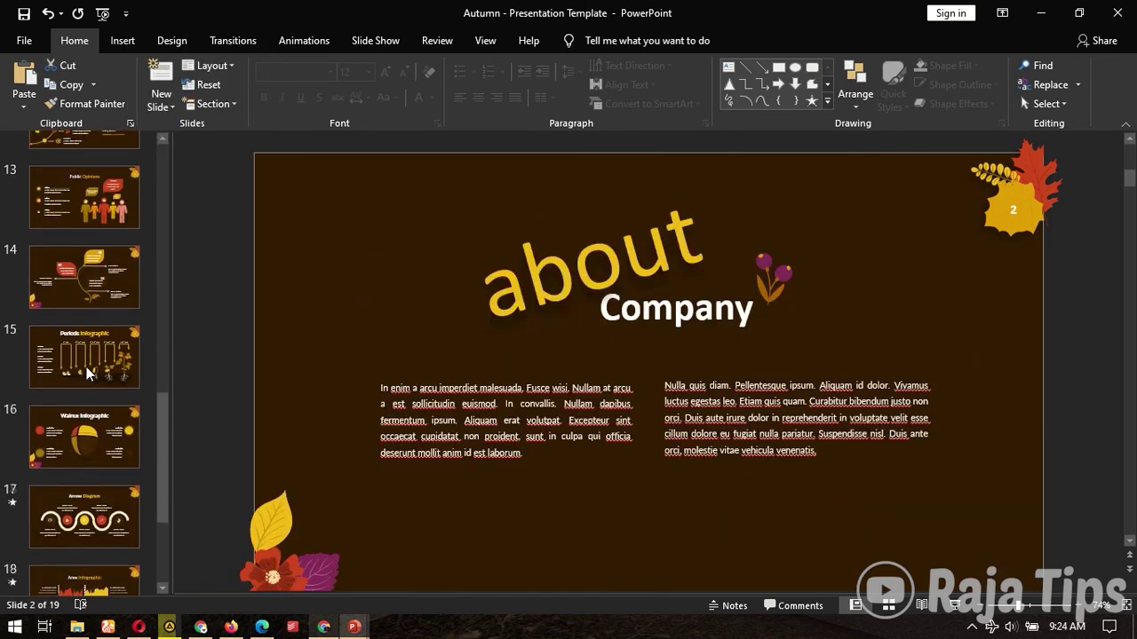
Switch to File Explorer and go up to the "130 Template Power Point Gratis" folder.
{"action": "left_click", "coordinate": [78, 631]}
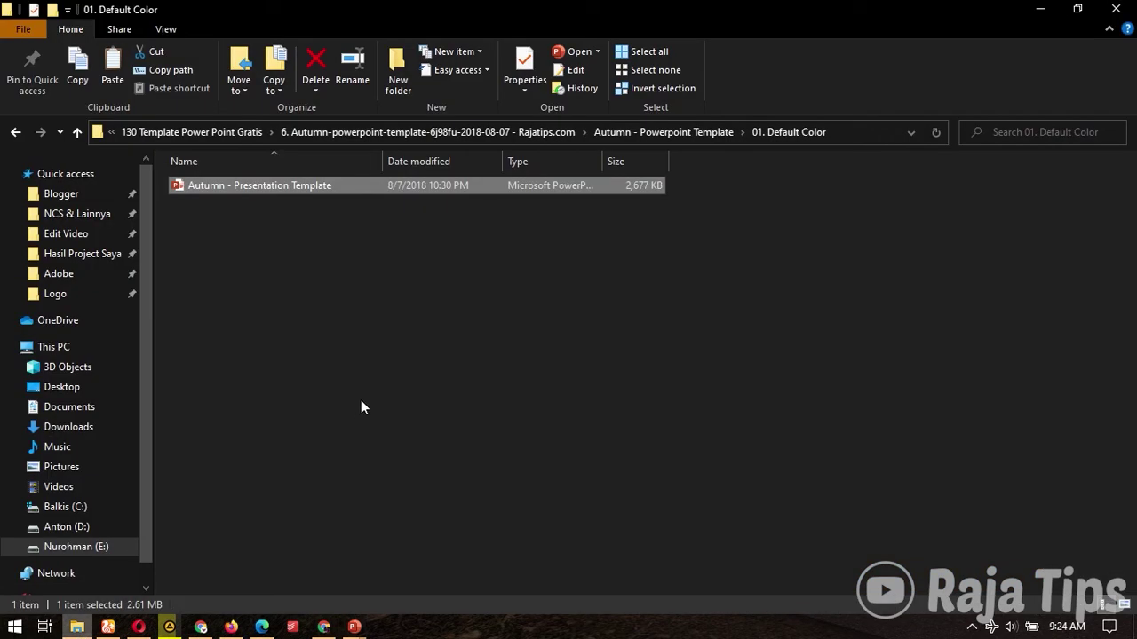
{"action": "key", "text": "alt+Up"}
{"action": "key", "text": "alt+Up"}
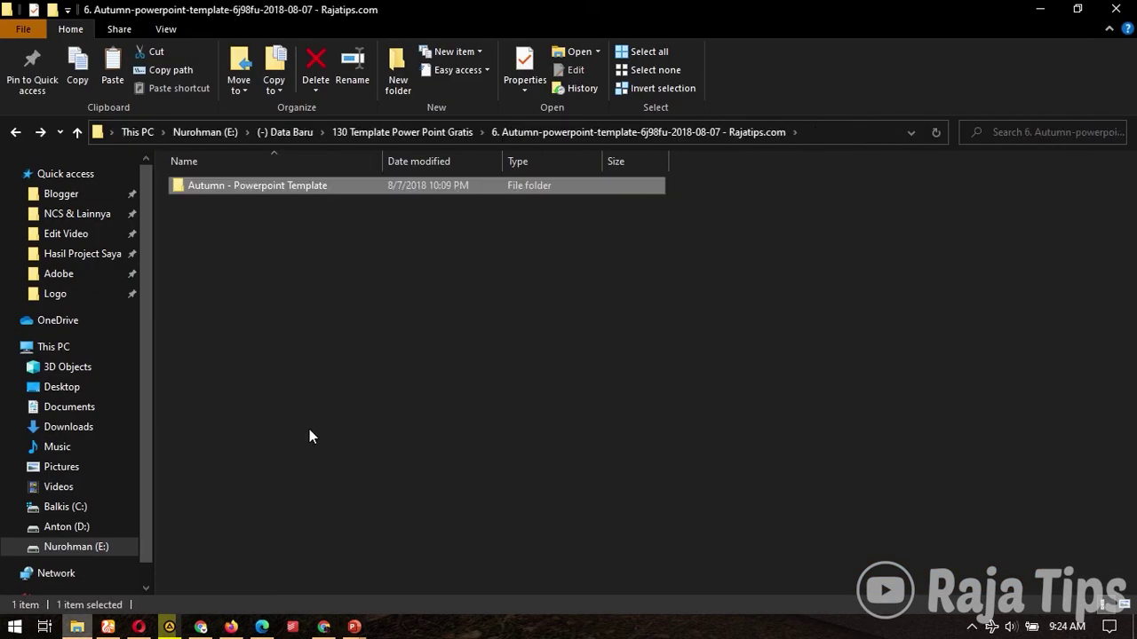
{"action": "key", "text": "alt+Up"}
Extract the archive "19. Circles-powerpoint-template-pvadar-2018-08-18 - Rajatips.com" into a folder of the same name.
{"action": "scroll", "coordinate": [273, 436], "scroll_direction": "down", "scroll_amount": 2}
{"action": "left_click", "coordinate": [247, 450]}
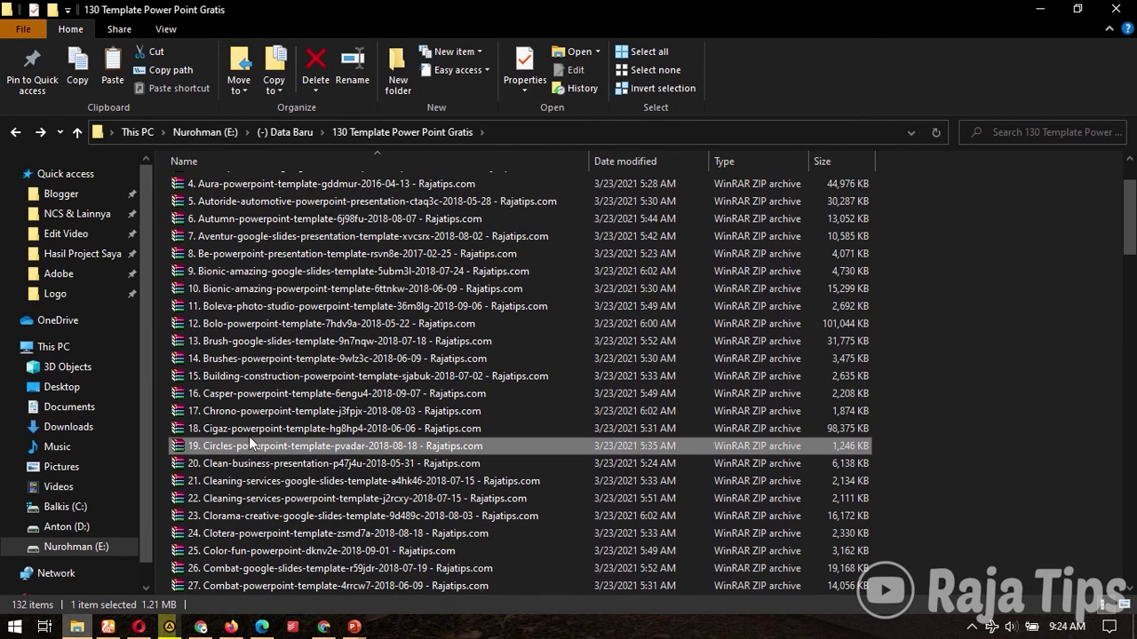
{"action": "right_click", "coordinate": [234, 447]}
{"action": "left_click", "coordinate": [309, 169]}
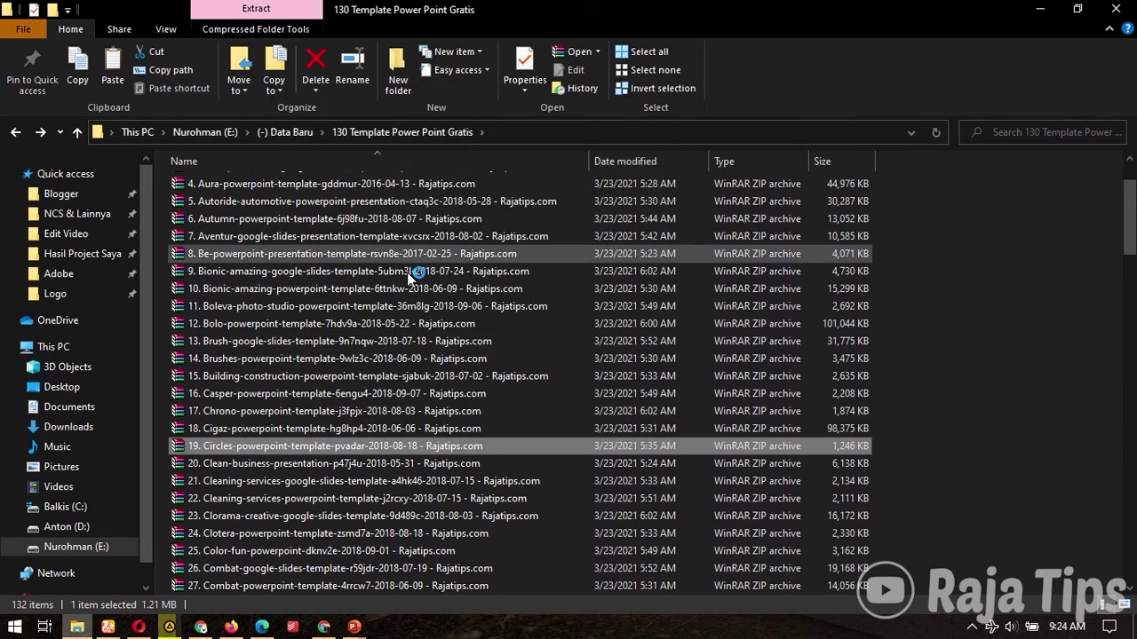
Open "Circles - Presentation Template" from the extracted template's "01. Default Color" folder in PowerPoint and enable editing.
{"action": "scroll", "coordinate": [406, 266], "scroll_direction": "up", "scroll_amount": 2}
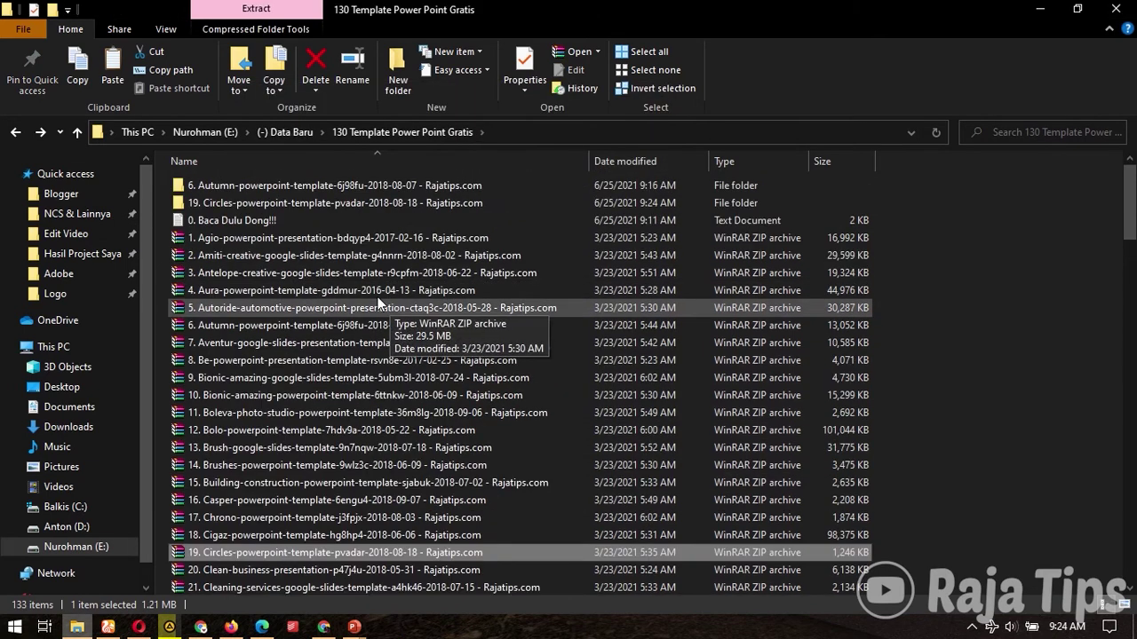
{"action": "double_click", "coordinate": [232, 204]}
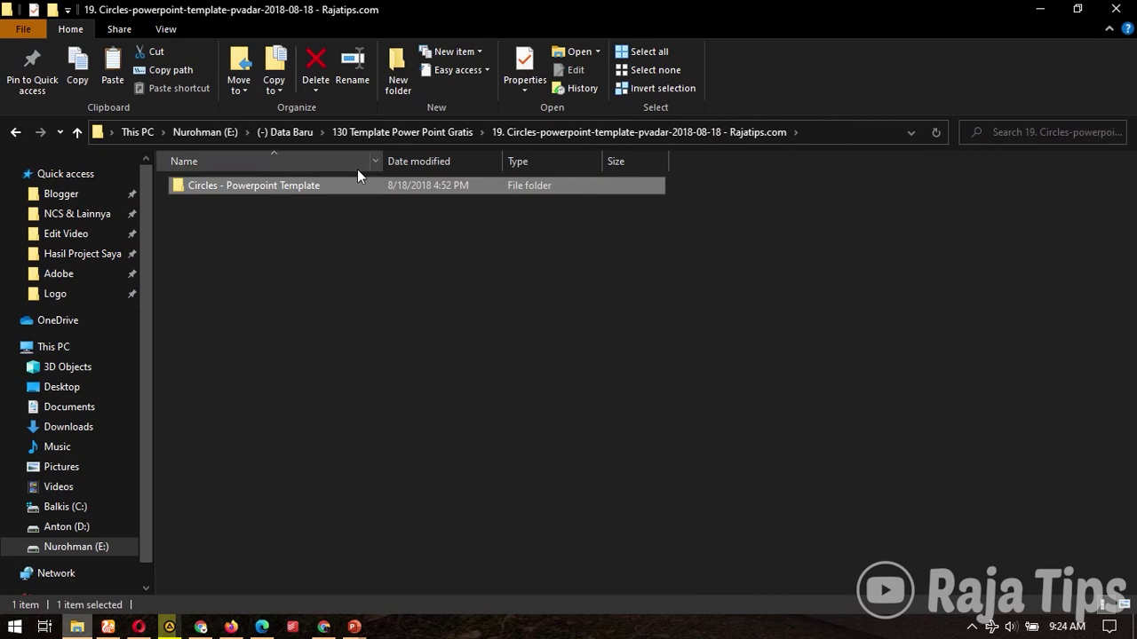
{"action": "double_click", "coordinate": [257, 186]}
{"action": "double_click", "coordinate": [225, 187]}
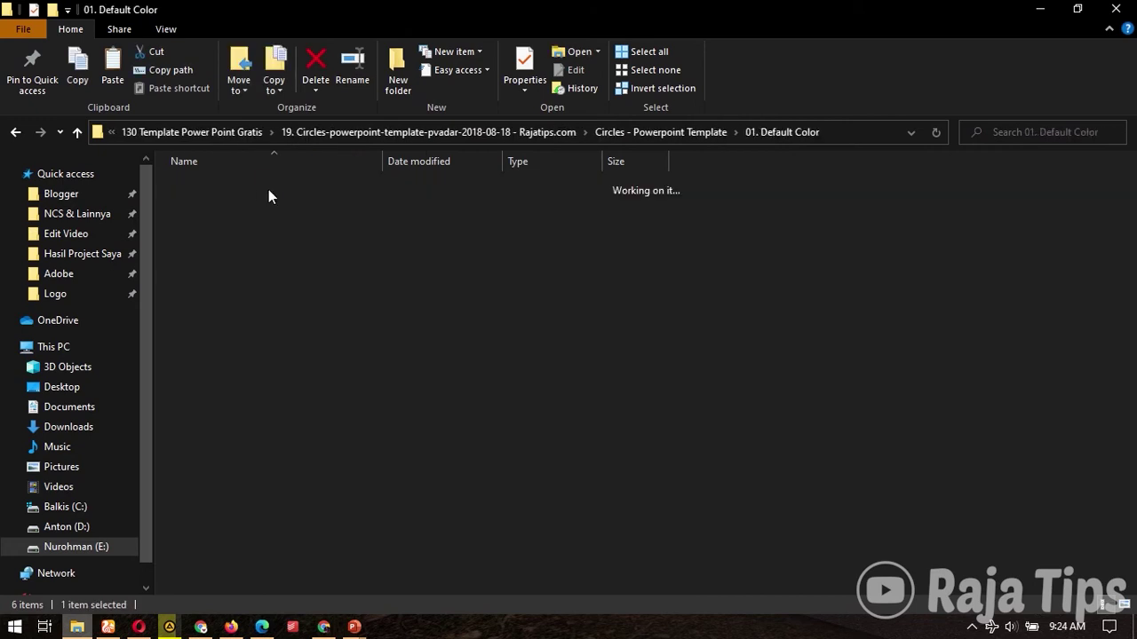
{"action": "double_click", "coordinate": [213, 187]}
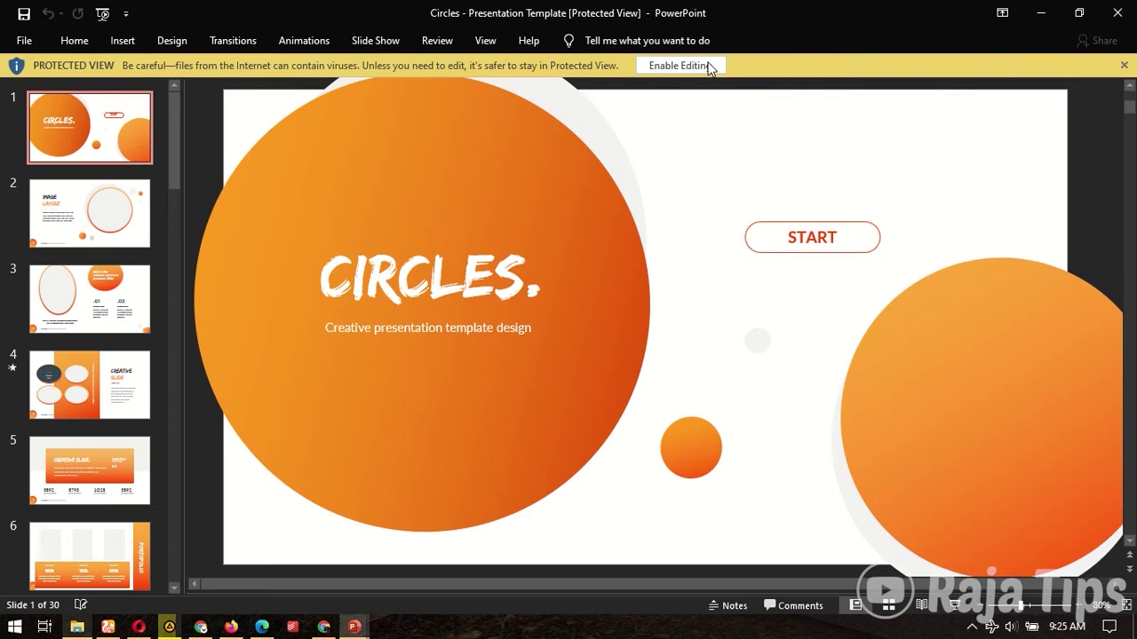
{"action": "left_click", "coordinate": [660, 65]}
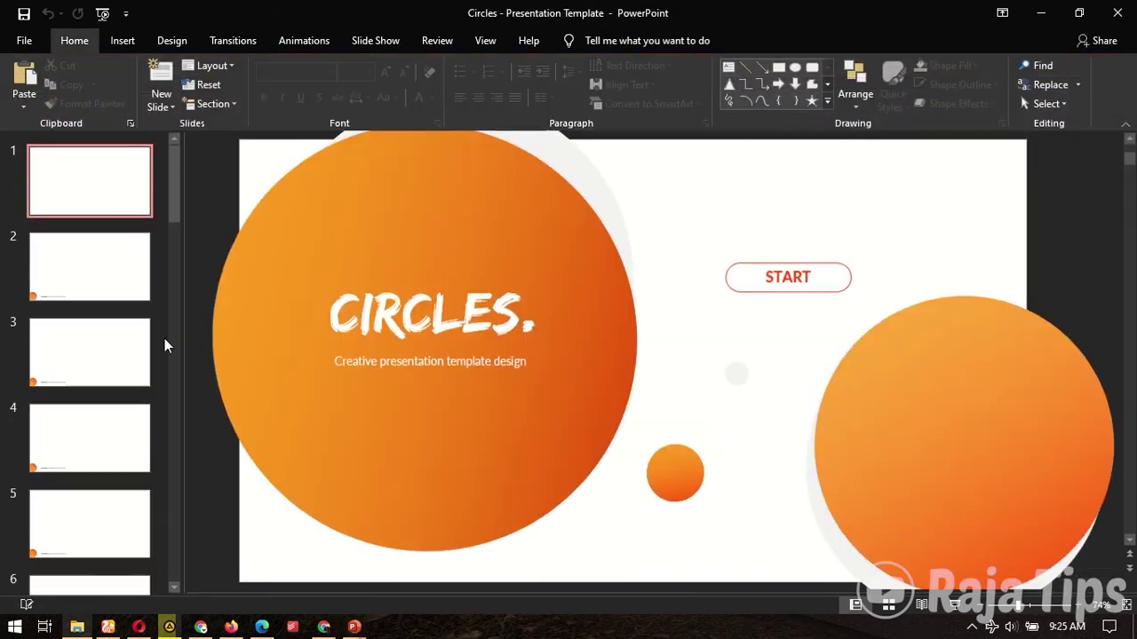